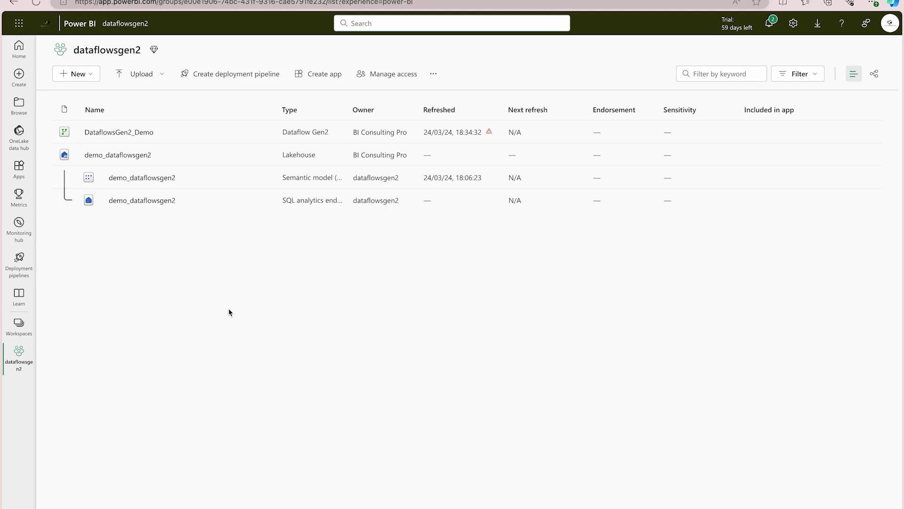
Step: Open the + New dropdown in the dataflowsgen2 workspace to see creatable item types
left_click(83, 75)
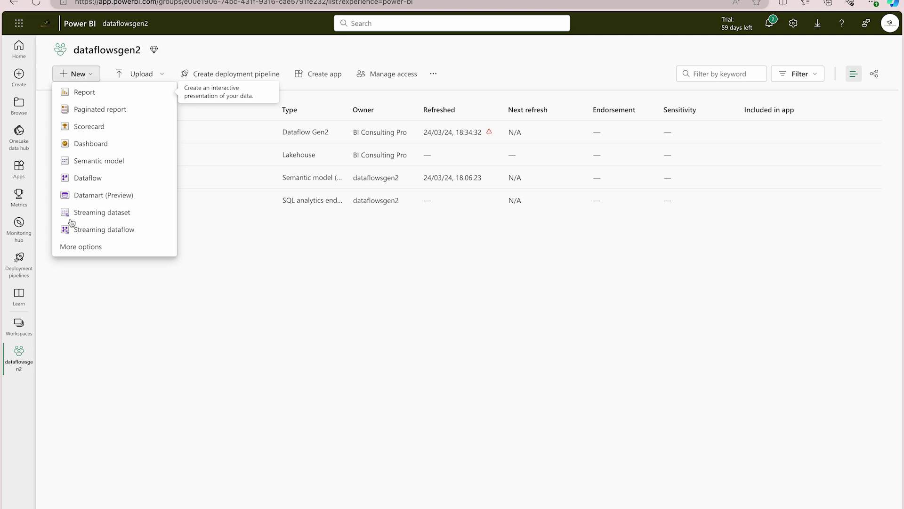
Step: Open More options from the New menu and browse the Create page's workload sections, including Data Factory
left_click(75, 247)
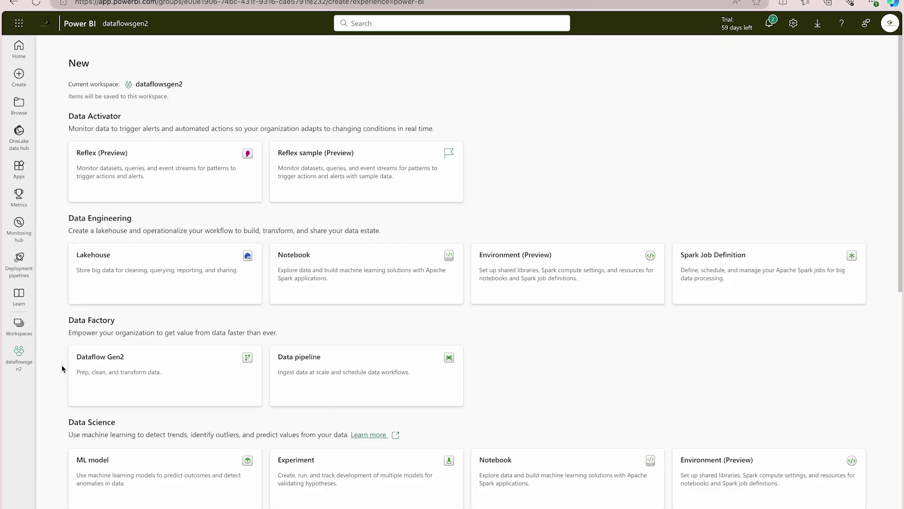
scroll(62, 369, "down", 2)
scroll(62, 368, "down", 7)
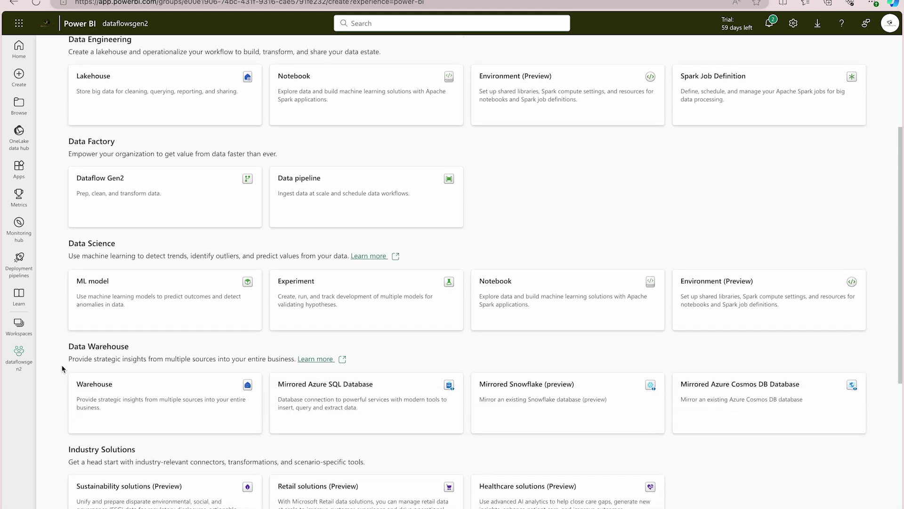
scroll(62, 369, "down", 1)
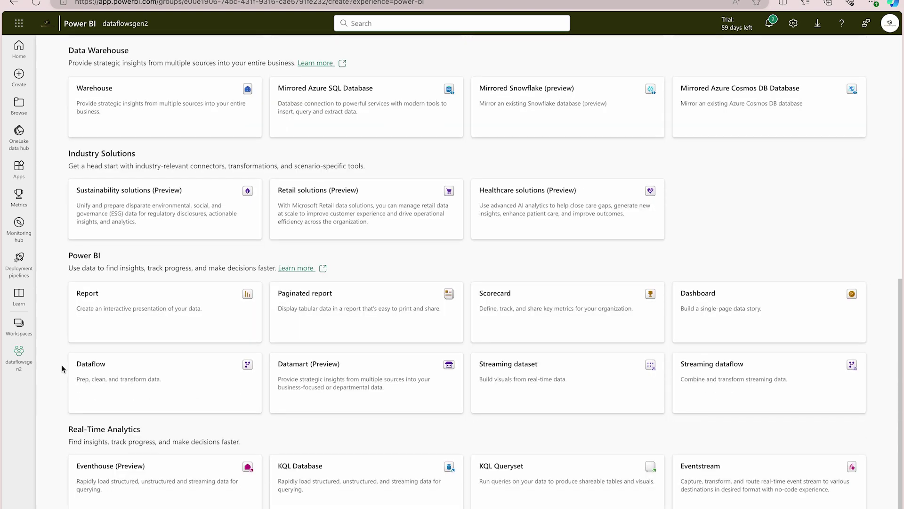
scroll(219, 250, "up", 4)
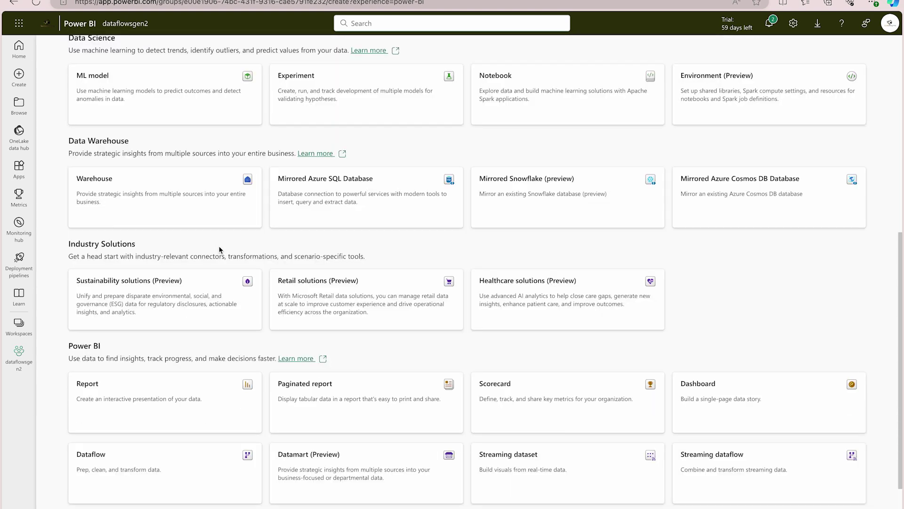
scroll(150, 250, "up", 1)
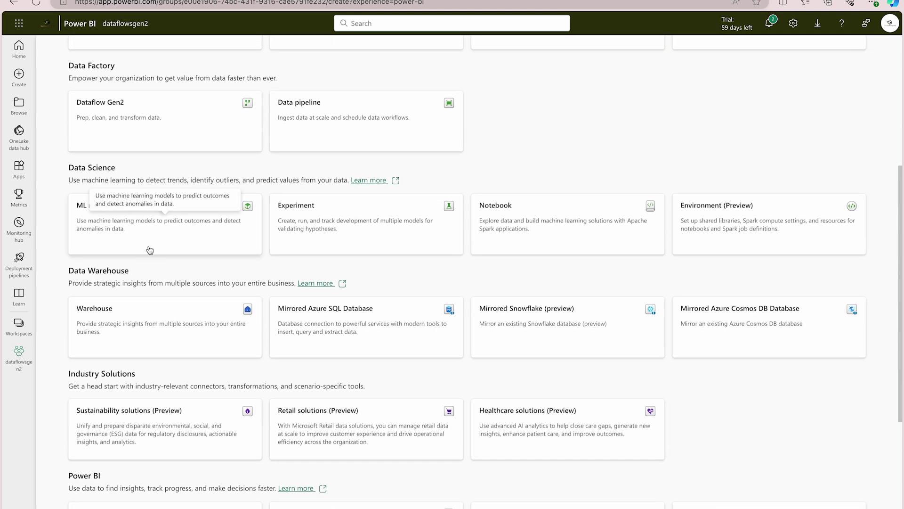
scroll(150, 249, "up", 2)
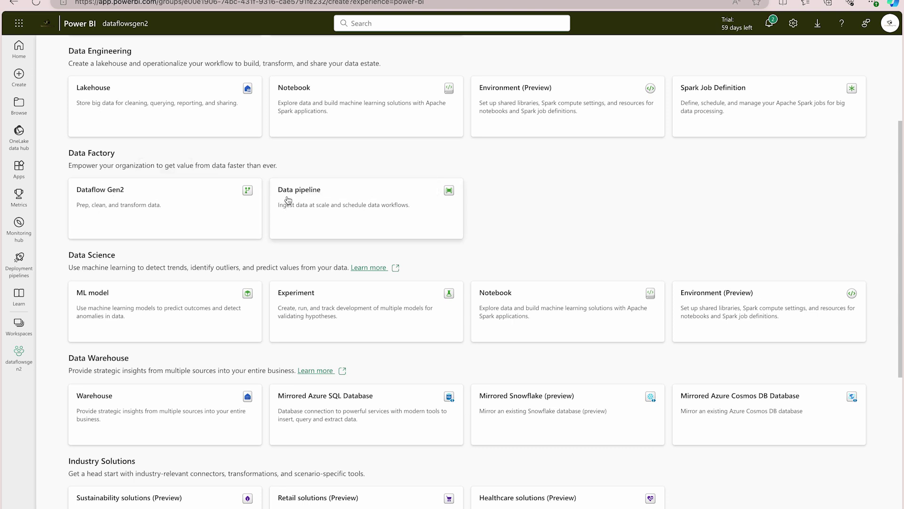
Step: Create a new data pipeline named demo_pipeline, replacing the default pipeline1 name
left_click(435, 202)
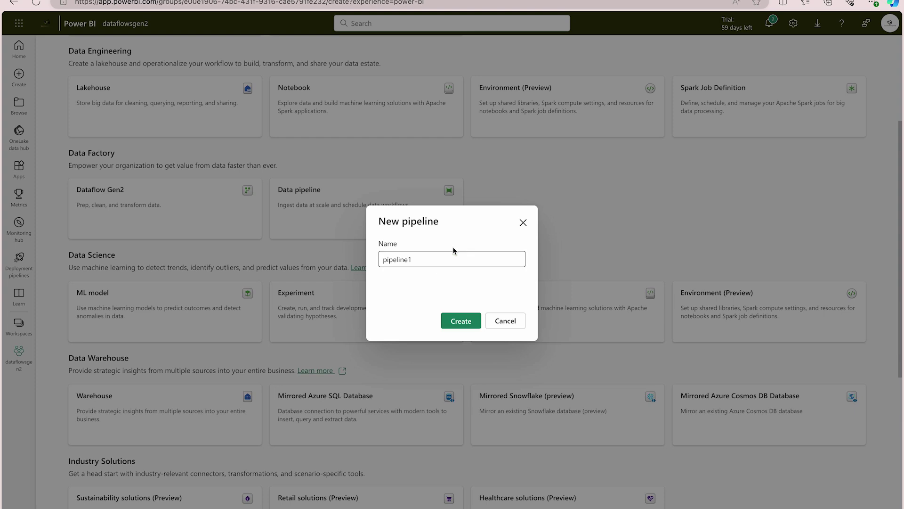
double_click(413, 258)
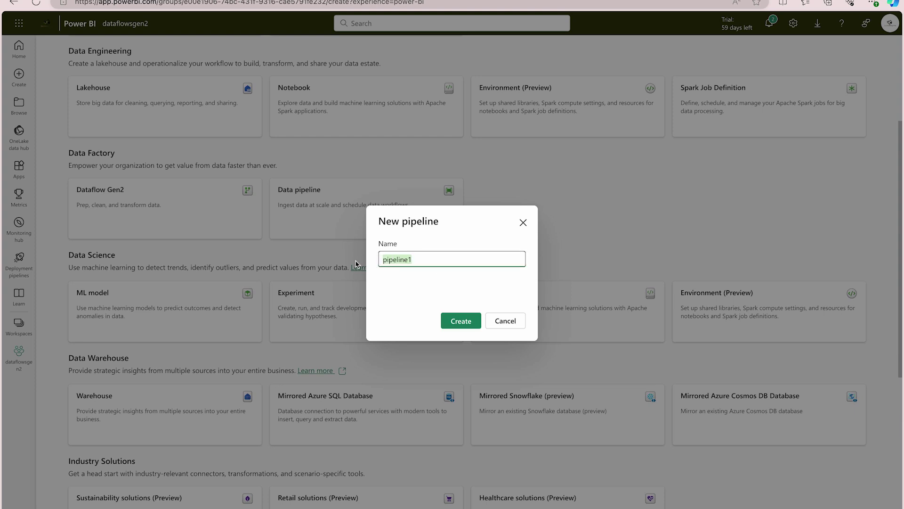
type("demo_piel")
key("BackSpace")
key("BackSpace")
type("peline")
left_click(459, 323)
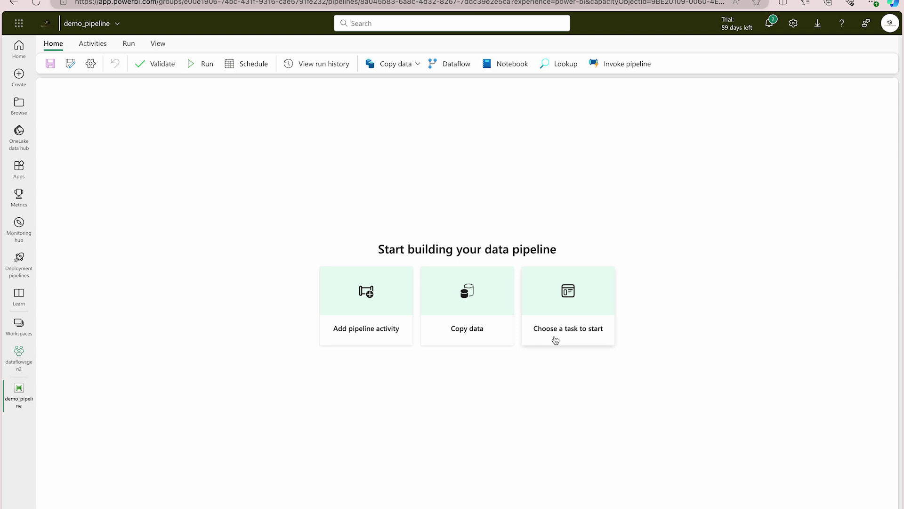
Step: Open the Add pipeline activity menu and scroll through the available activities
left_click(370, 293)
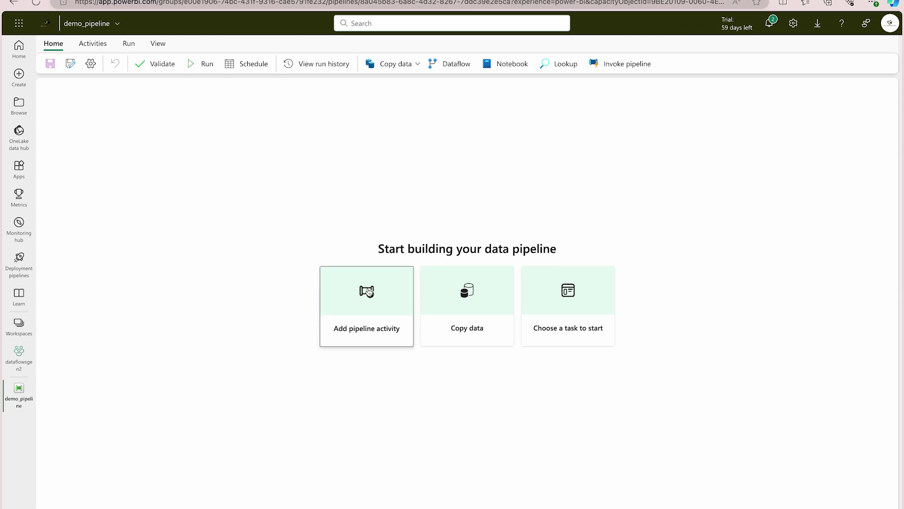
scroll(485, 416, "down", 2)
scroll(485, 417, "down", 4)
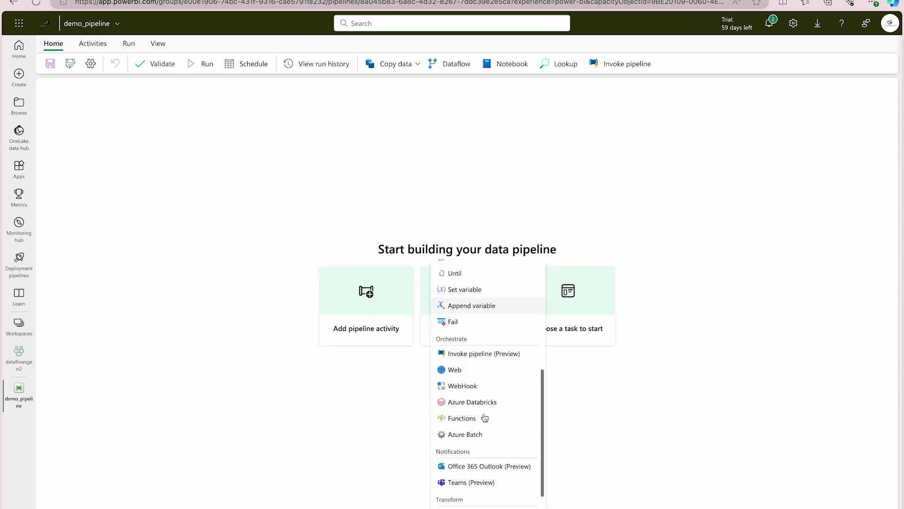
scroll(485, 417, "up", 6)
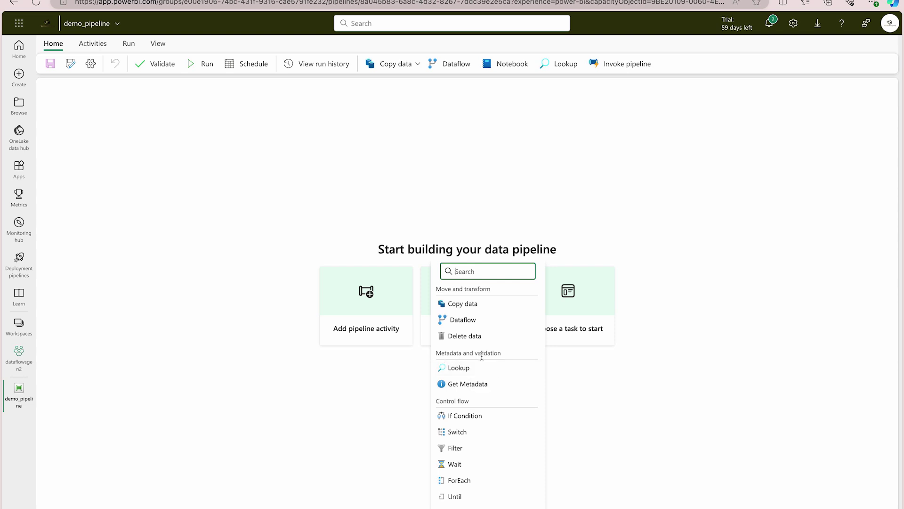
scroll(480, 419, "down", 2)
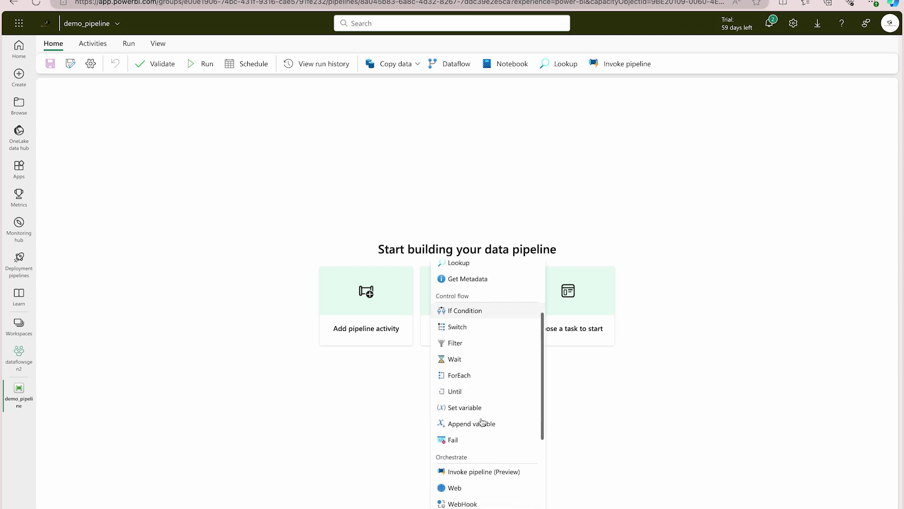
scroll(473, 431, "down", 3)
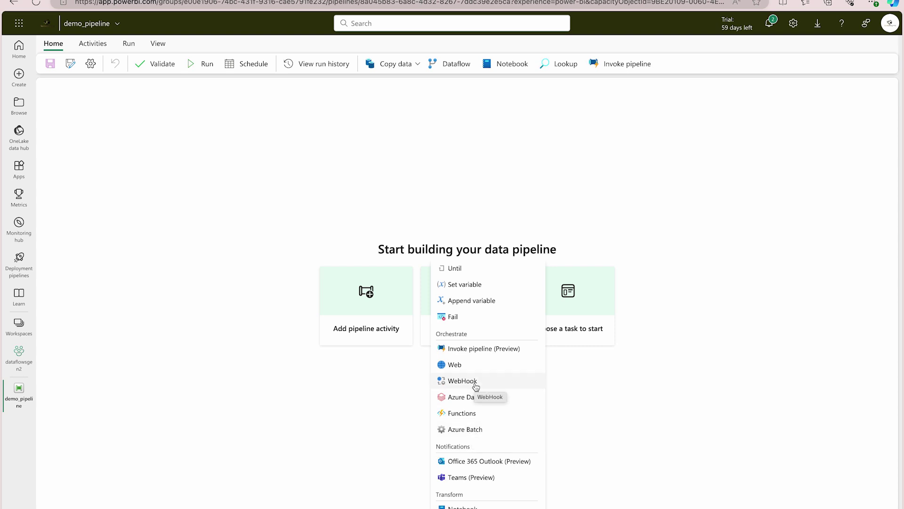
scroll(473, 381, "up", 5)
Step: Add a Dataflow activity and set it to run DataflowsGen2_Demo
left_click(478, 324)
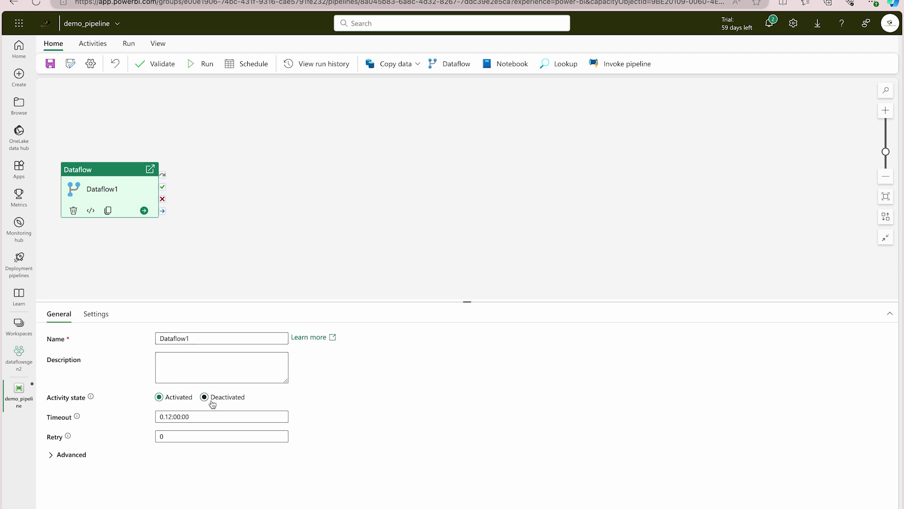
left_click(95, 314)
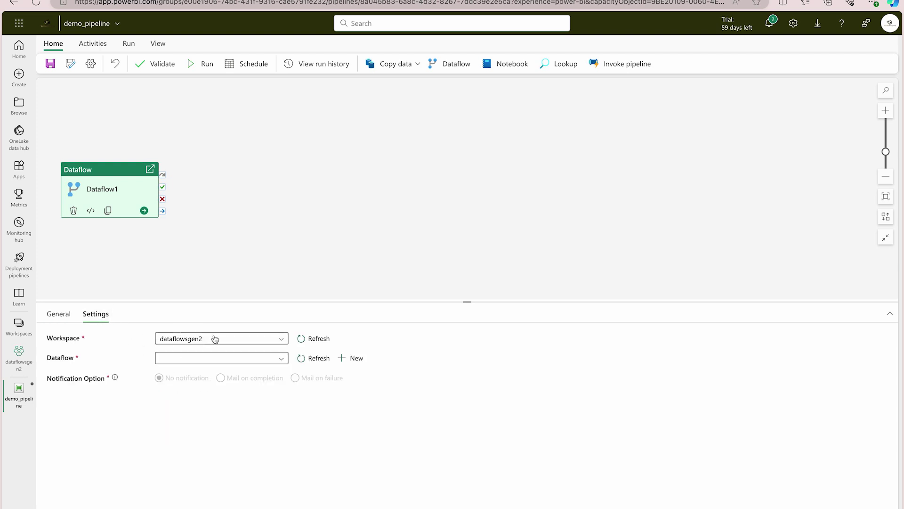
left_click(202, 358)
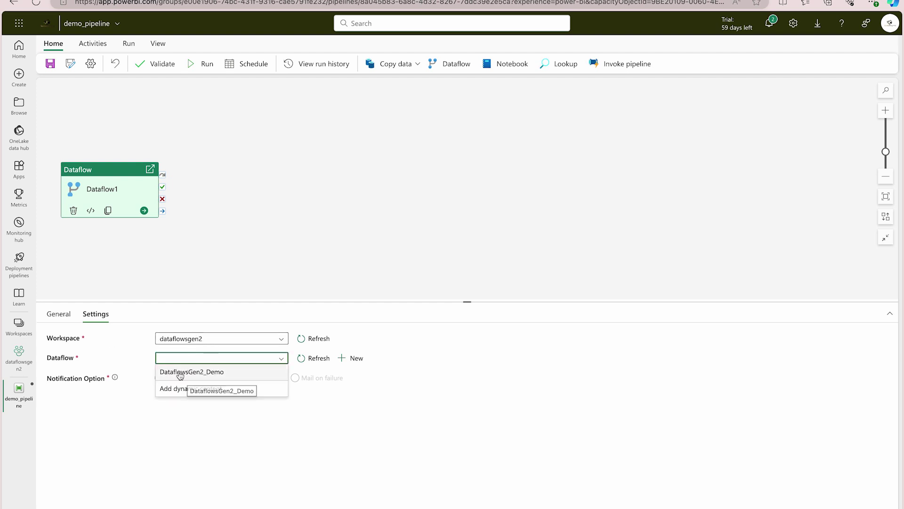
left_click(222, 373)
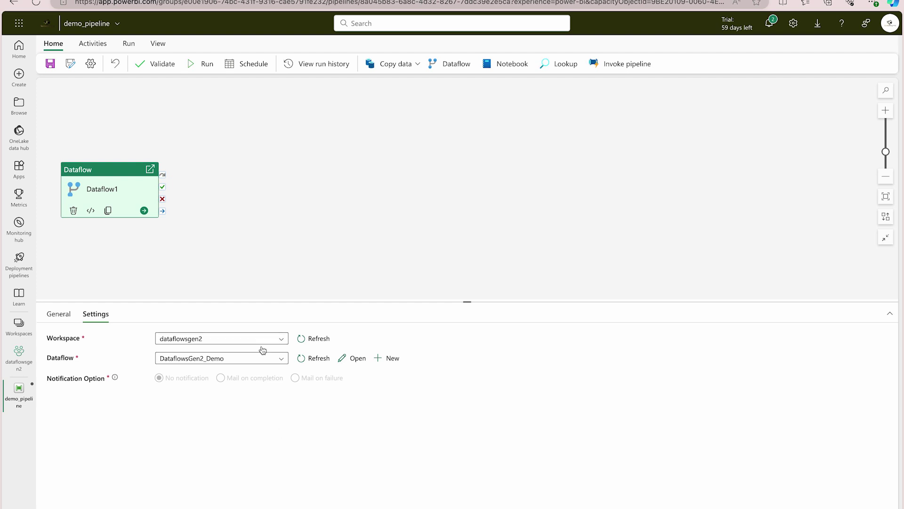
Step: Review the activity's advanced General options and move it toward the canvas centre
left_click(57, 313)
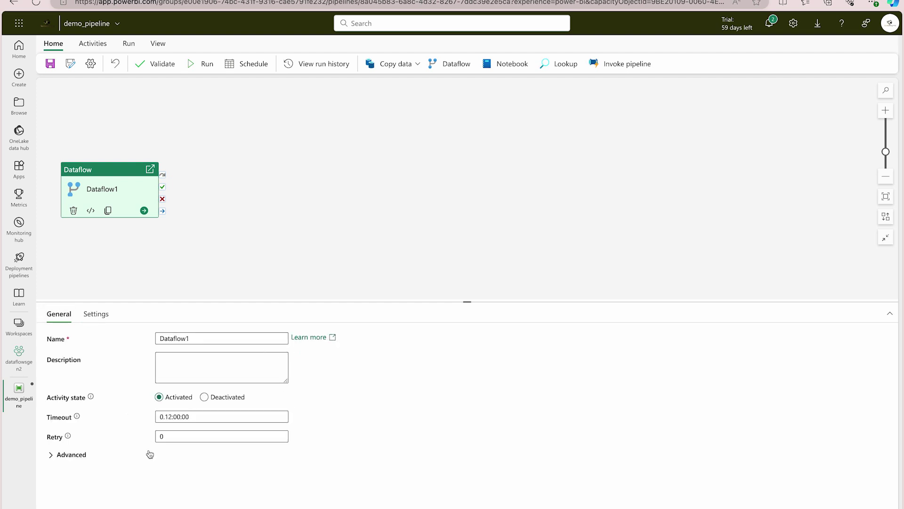
left_click(49, 456)
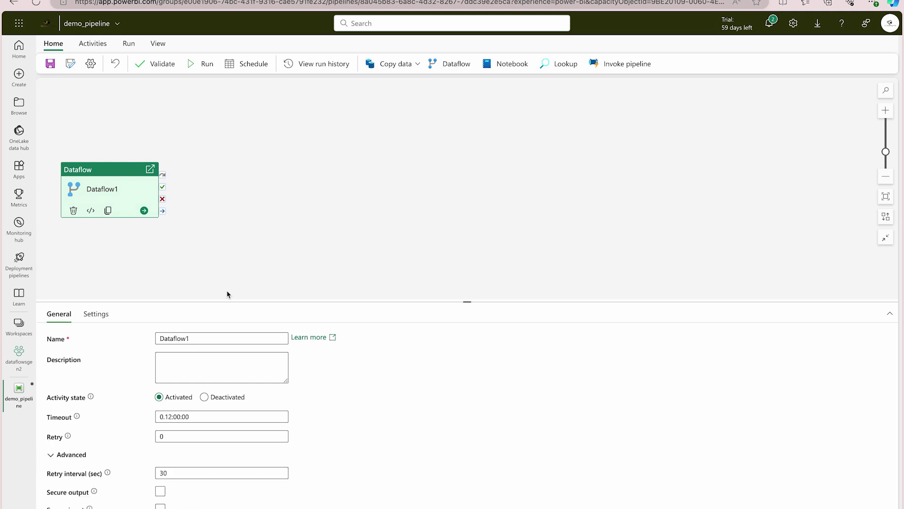
left_click_drag(115, 169, 310, 152)
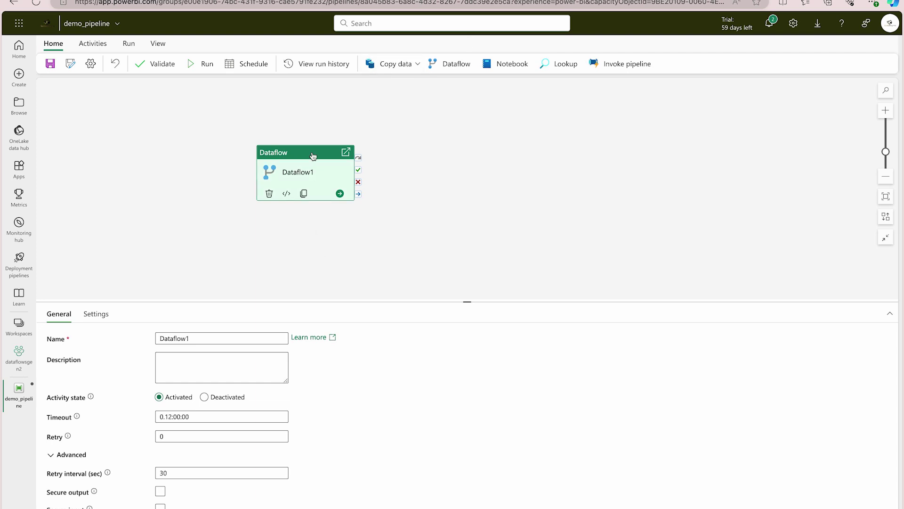
Step: Try linking a Copy data activity on Dataflow1's success, delete it, and reposition Dataflow1
left_click(389, 66)
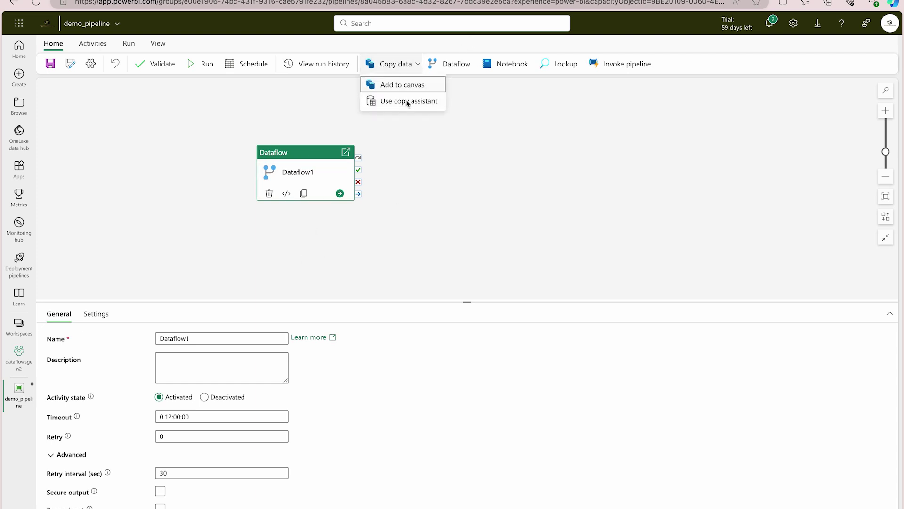
left_click(420, 84)
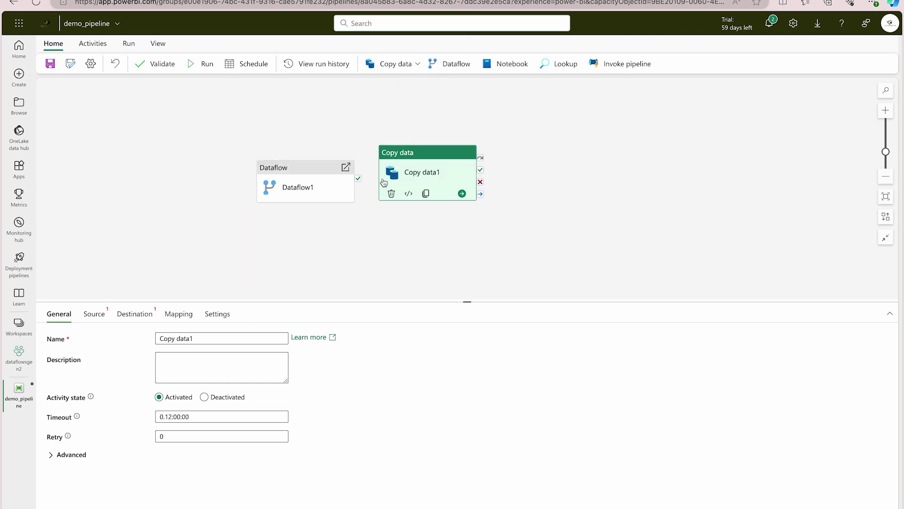
left_click_drag(359, 181, 384, 194)
left_click(392, 194)
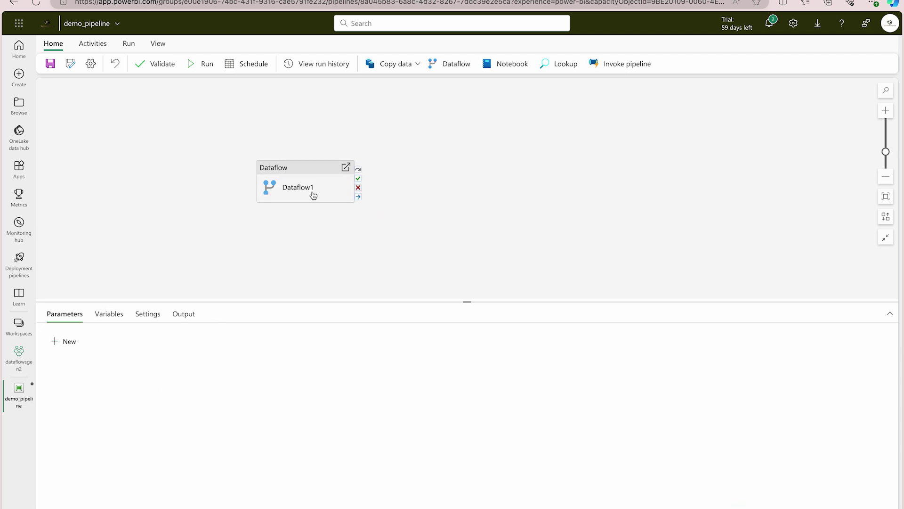
left_click_drag(311, 176, 354, 154)
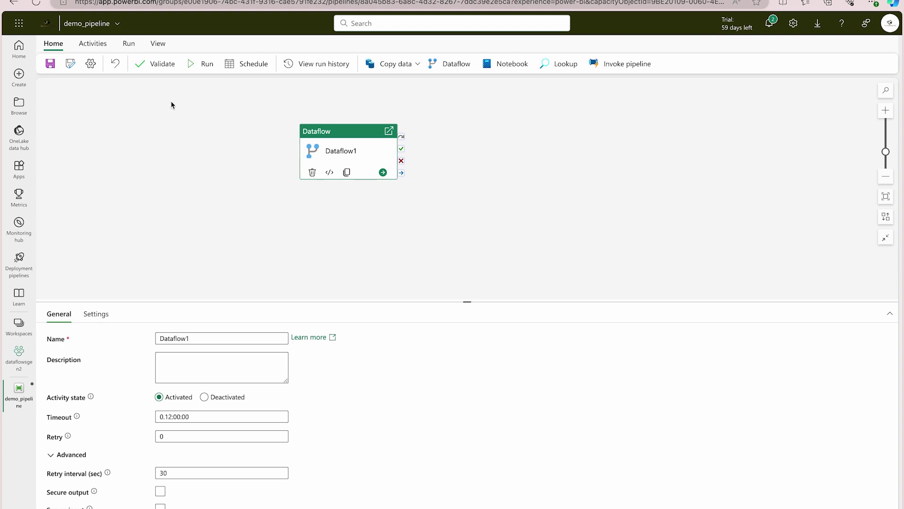
Step: Save and run demo_pipeline, then refresh the Output tab to see Dataflow1 in progress
left_click(203, 64)
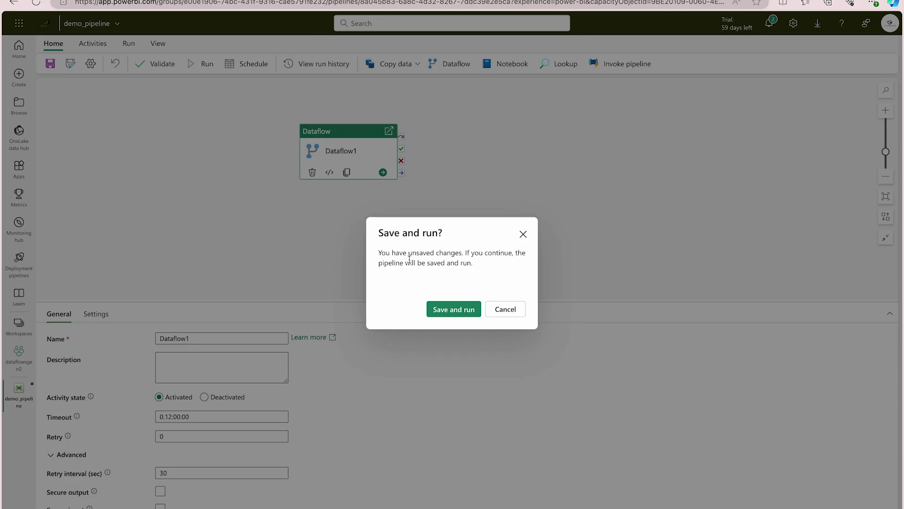
left_click(455, 309)
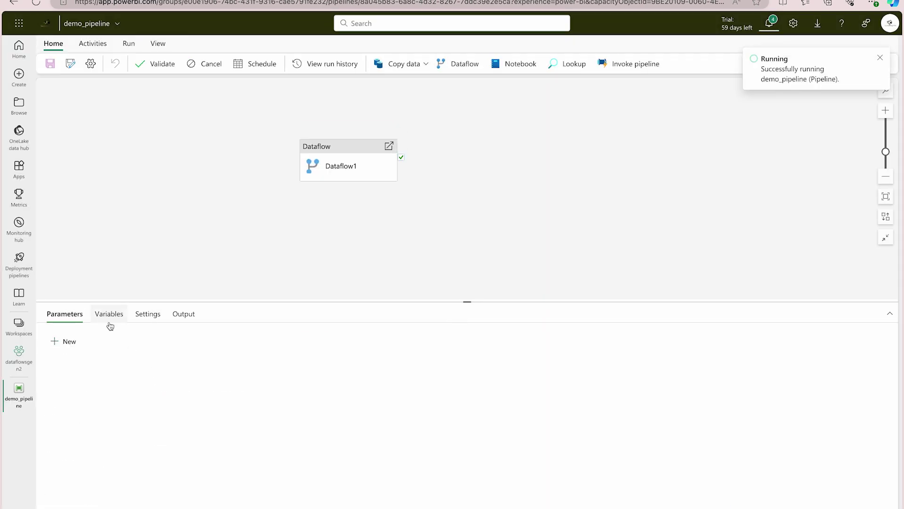
left_click(184, 313)
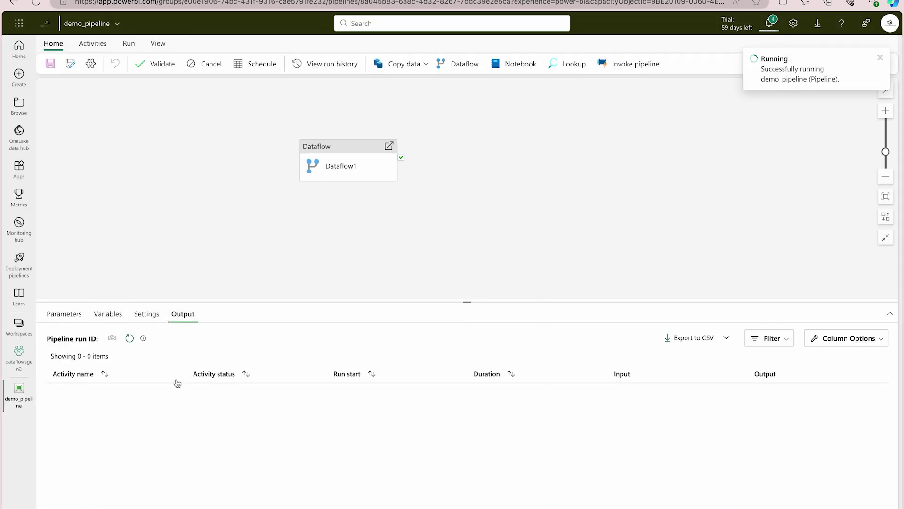
left_click(129, 338)
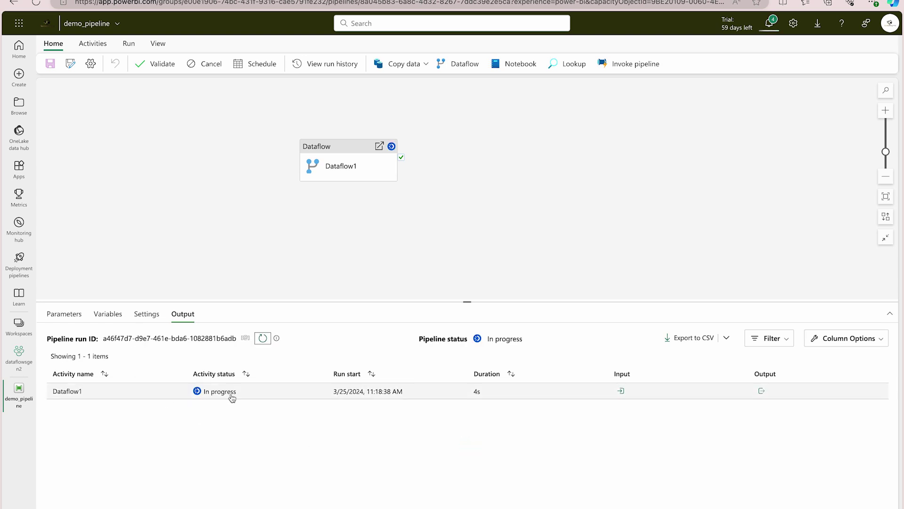
left_click(110, 319)
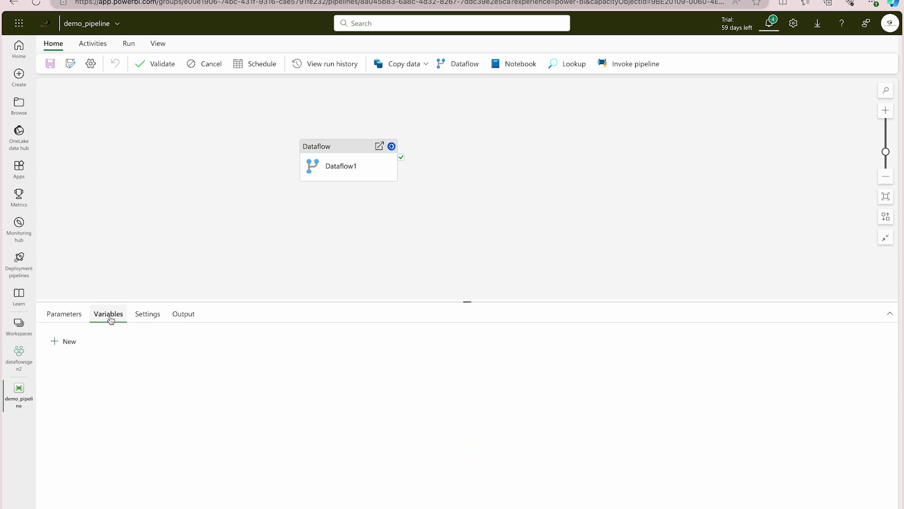
left_click(183, 314)
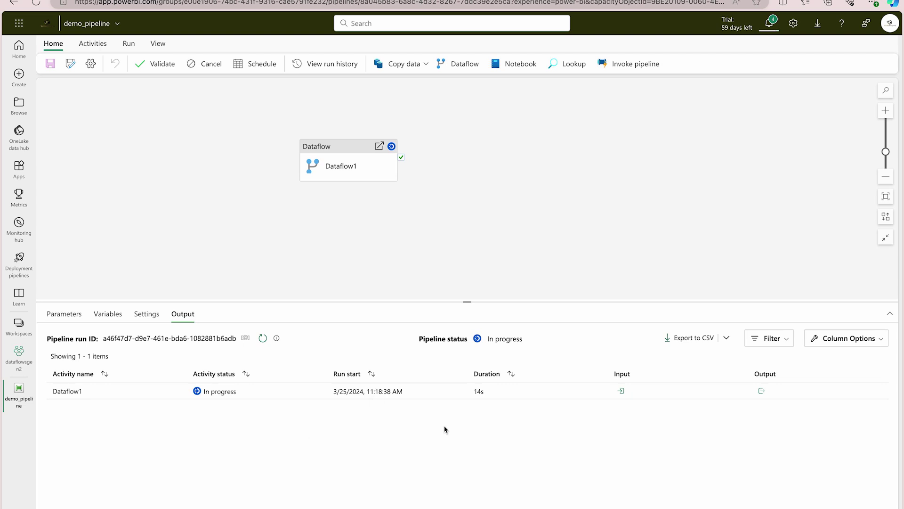
Step: Check Dataflow1's run input and output details and the Export to CSV options
left_click(620, 392)
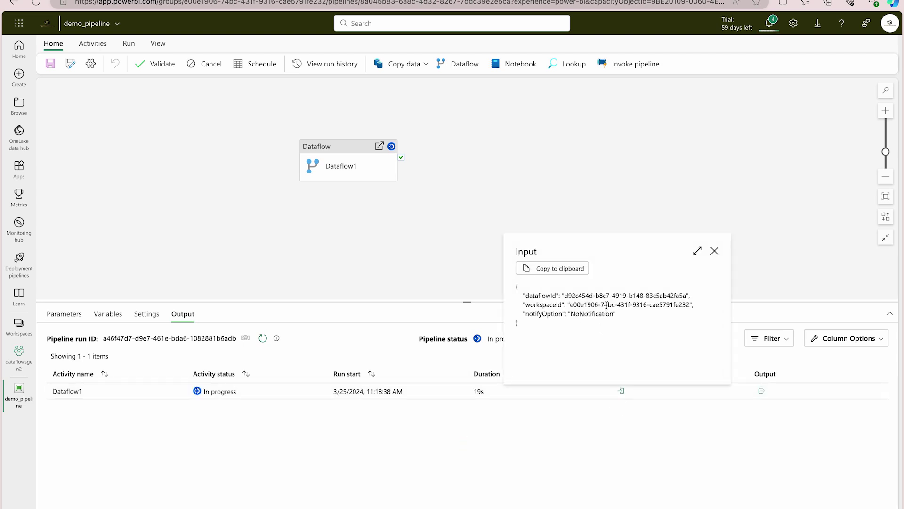
left_click(714, 251)
left_click(761, 391)
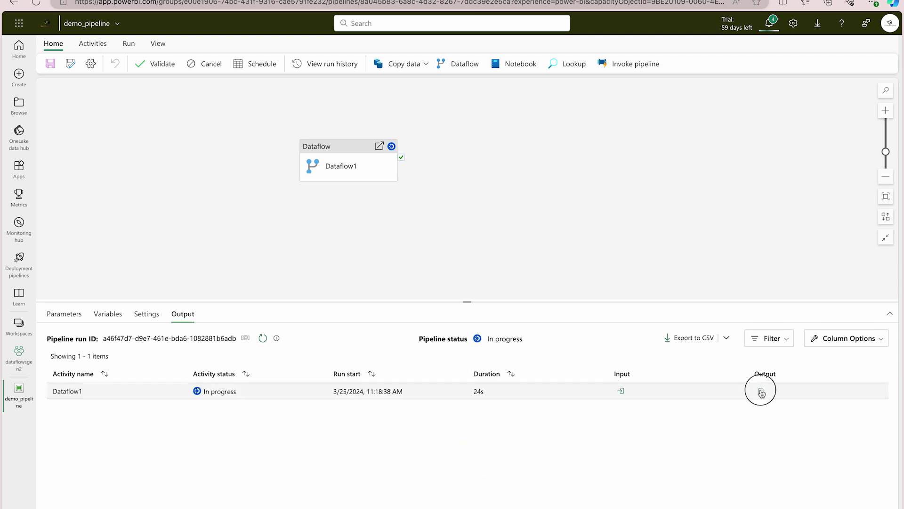
left_click(855, 251)
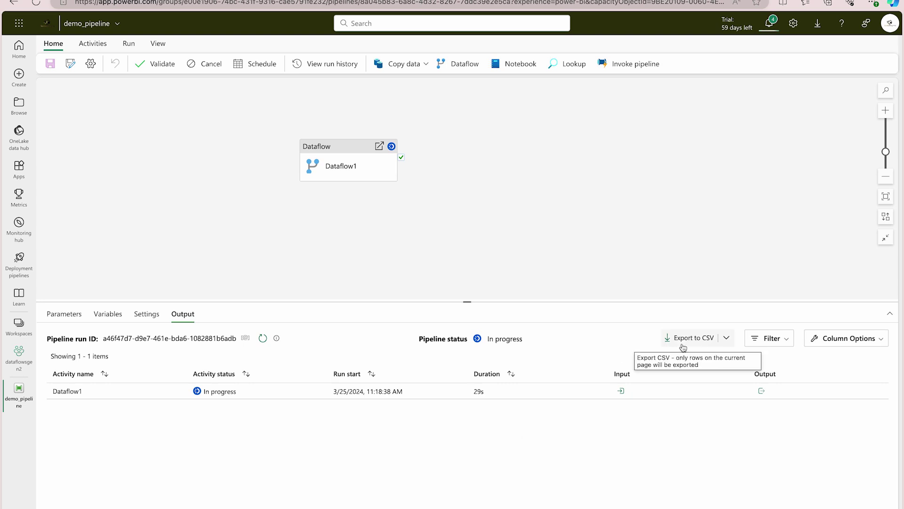
left_click(730, 344)
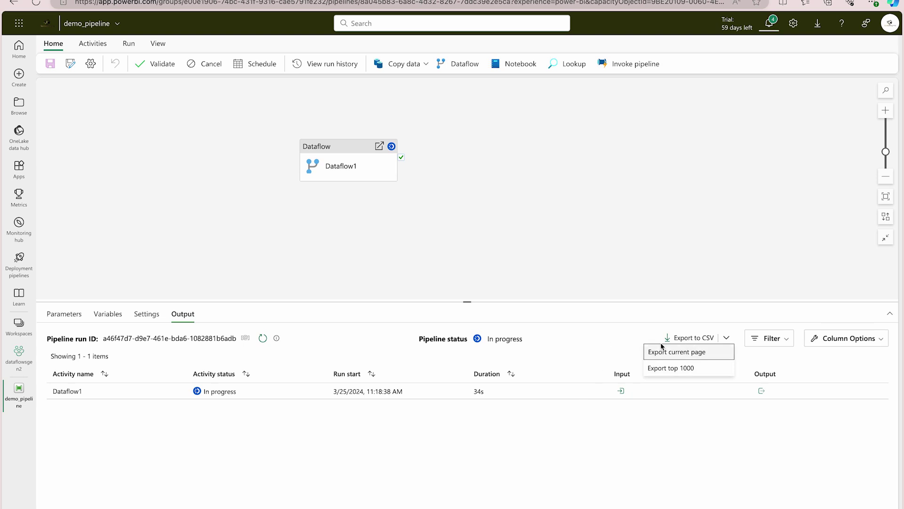
left_click(607, 344)
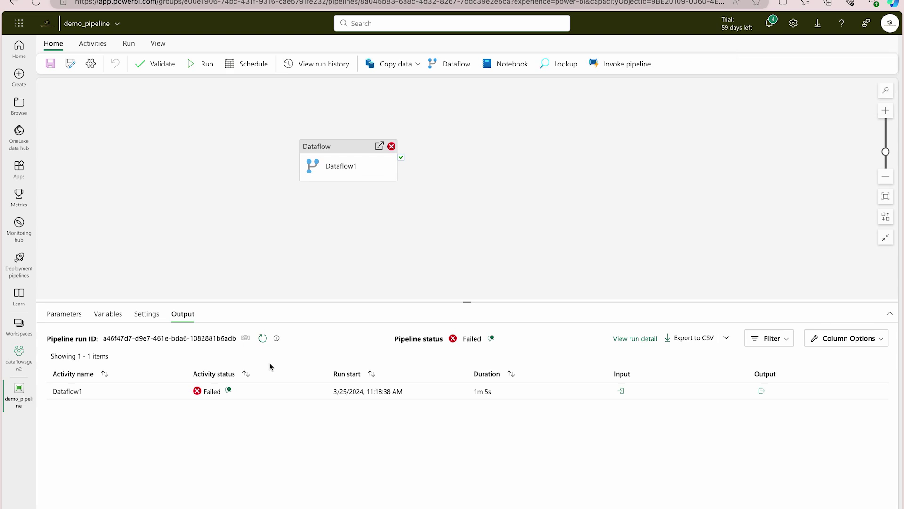
Step: Read the failure details (error 20302, status 22), then return to the dataflowsgen2 workspace
left_click(228, 390)
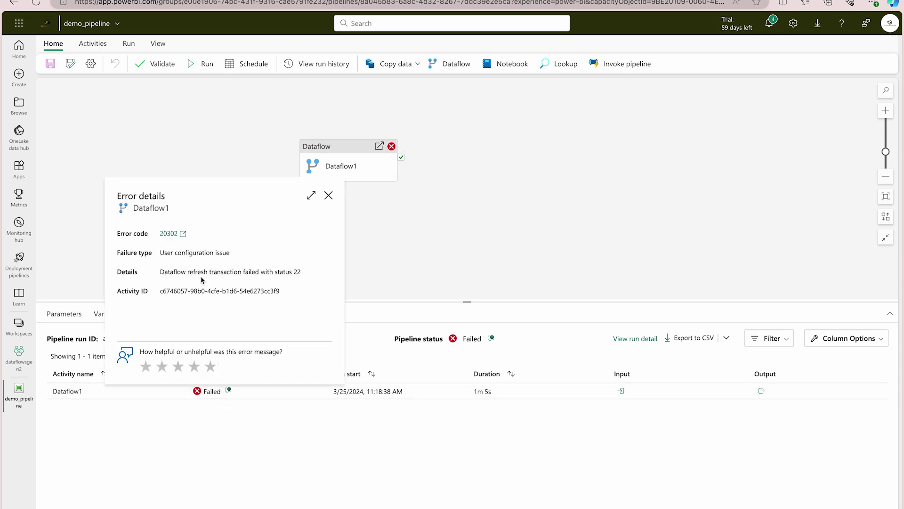
mouse_move(216, 278)
left_click(328, 195)
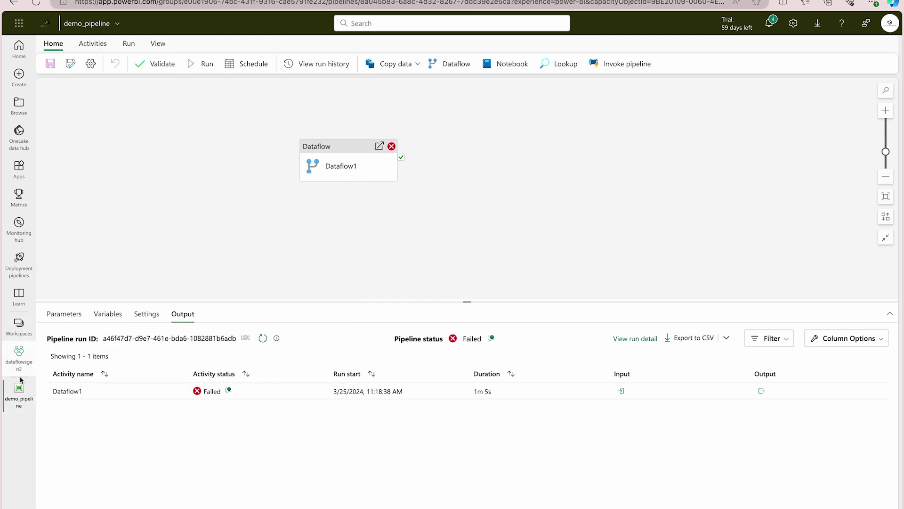
left_click(19, 354)
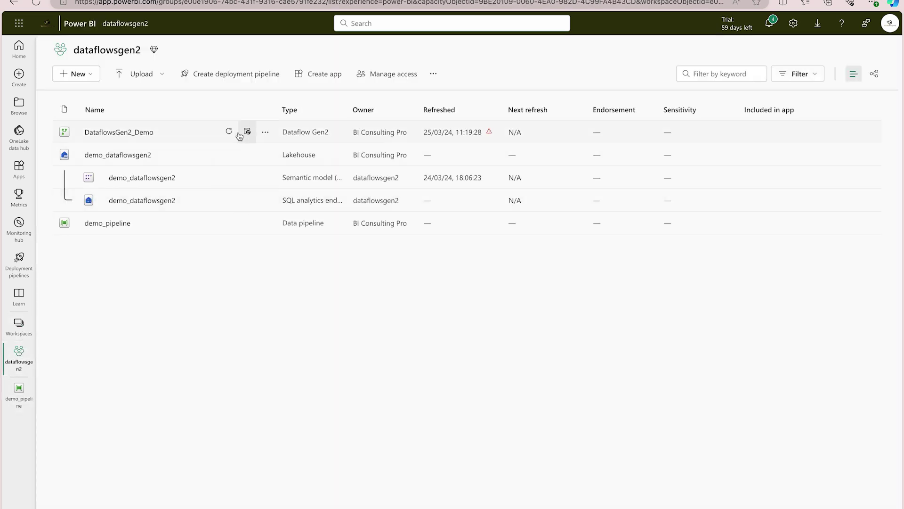
Step: Refresh DataflowsGen2_Demo now, check its warning marker, and open the SQL analytics endpoint's options menu
left_click(229, 133)
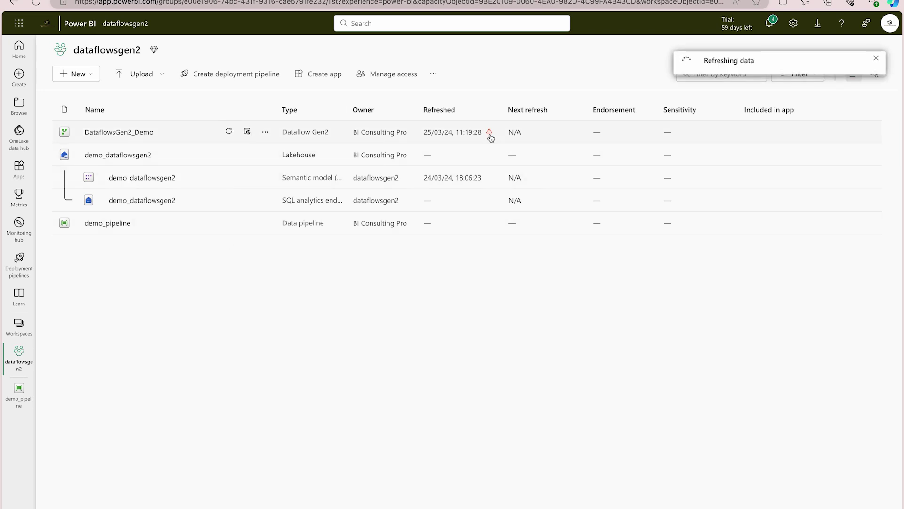
mouse_move(491, 138)
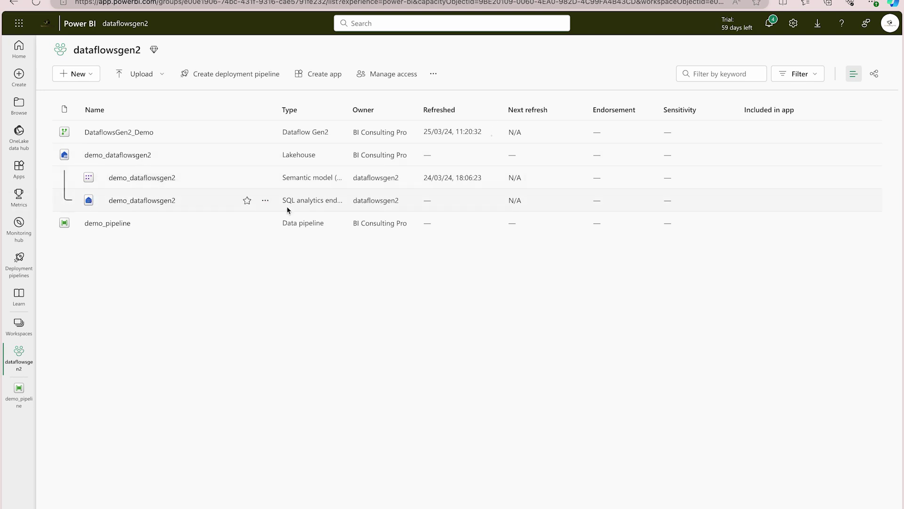
left_click(265, 200)
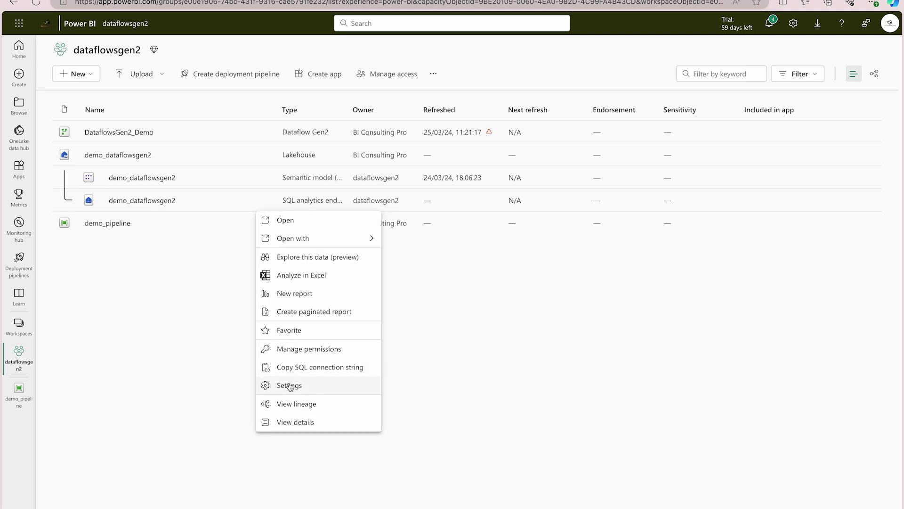
Step: View the endpoint's Manage permissions, go back, and open DataflowsGen2_Demo in its editor
left_click(298, 353)
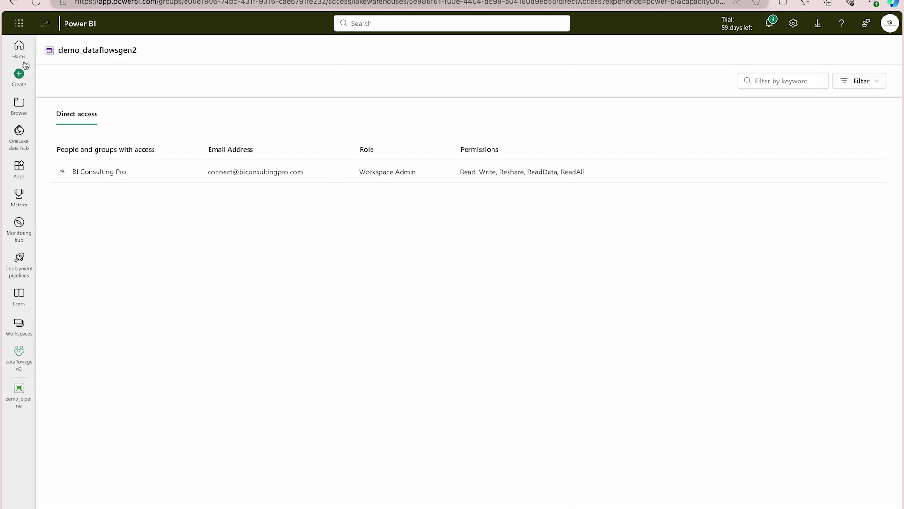
left_click(13, 3)
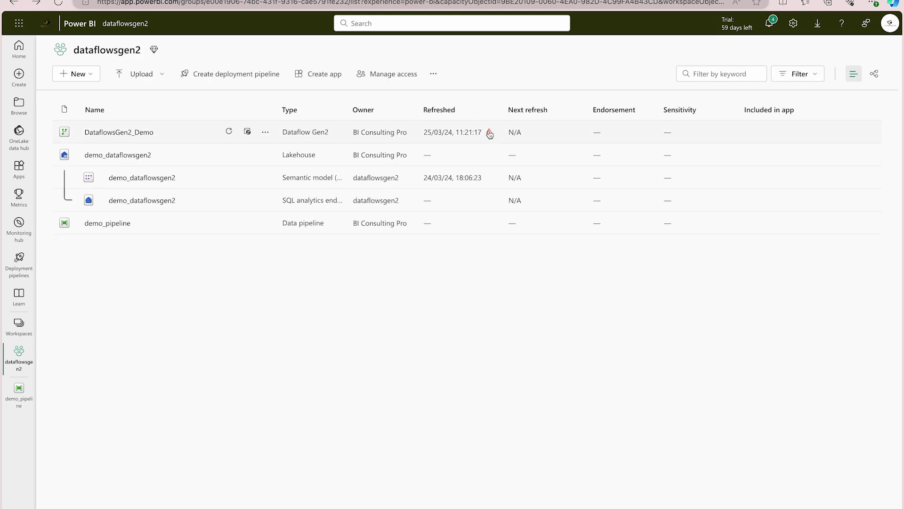
left_click(136, 137)
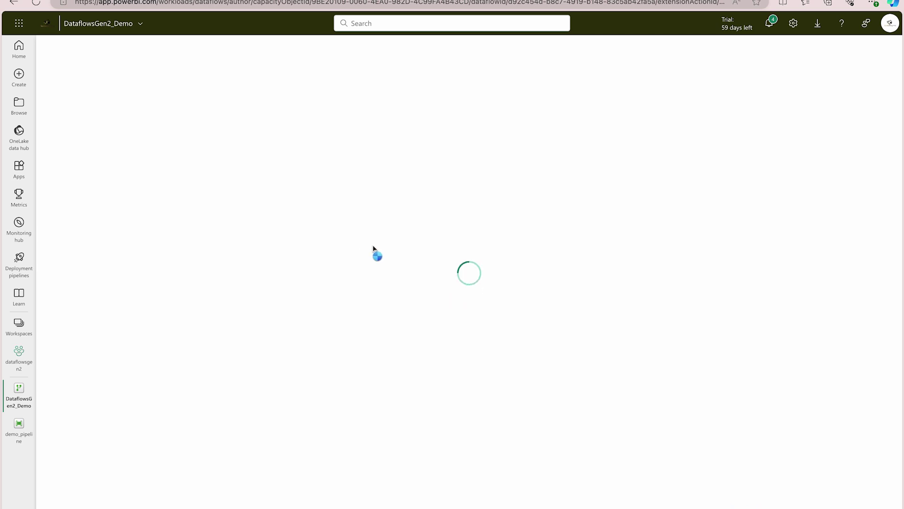
Step: Return to the Power Query editor and reload the orders query preview
key("ctrl+Left")
key("ctrl+Left")
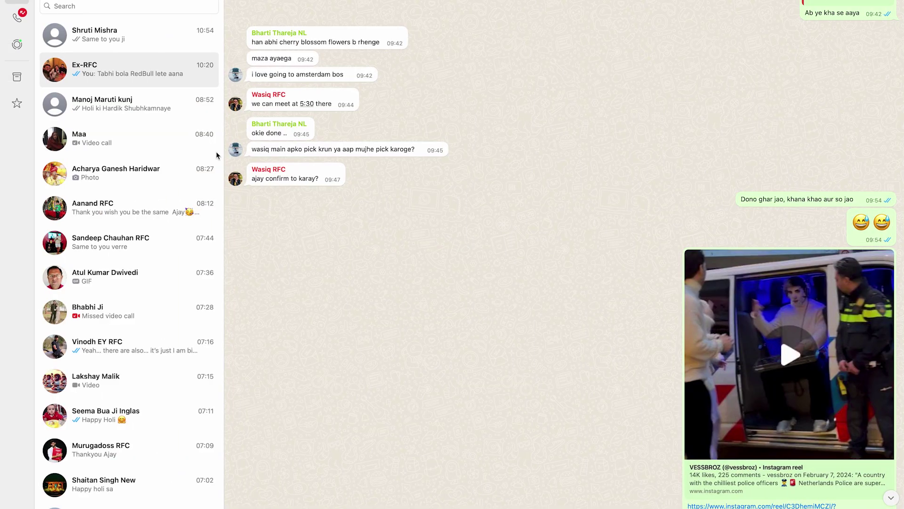
key("ctrl+Left")
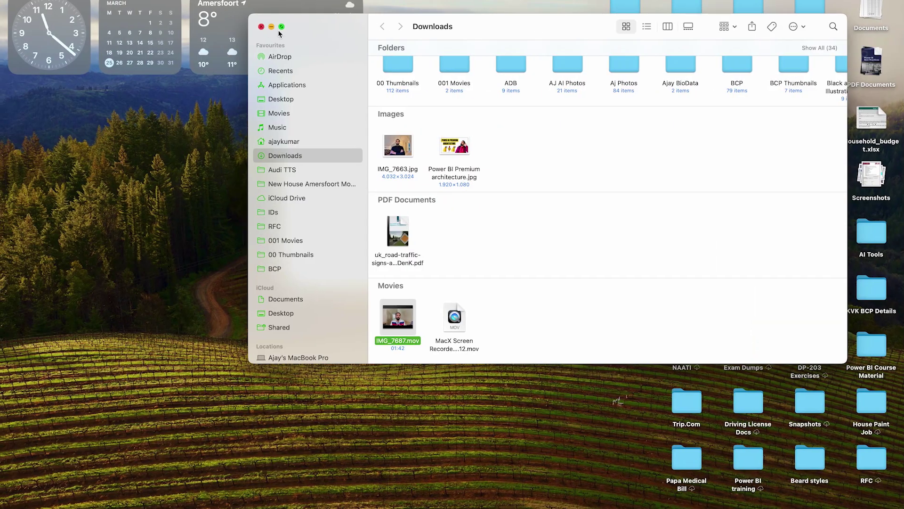
left_click(261, 26)
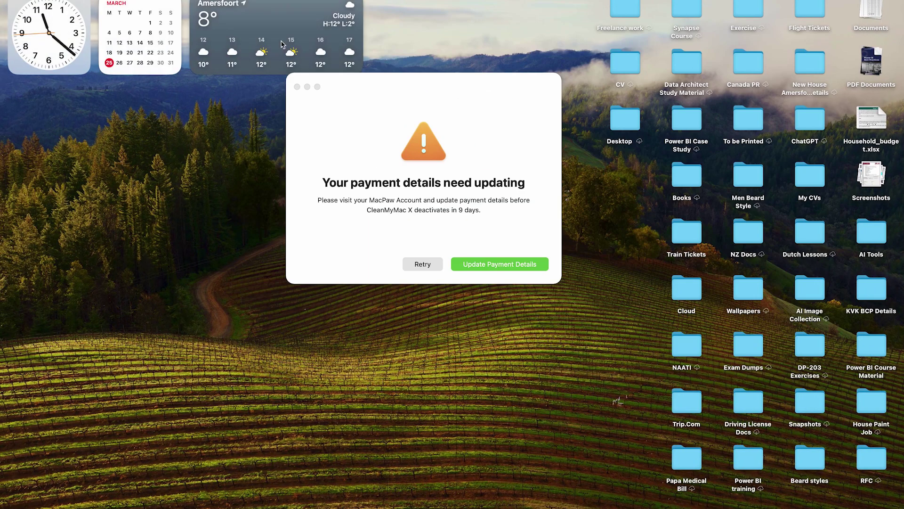
left_click(297, 87)
key("ctrl+Right")
key("ctrl+Right")
key("ctrl+Right")
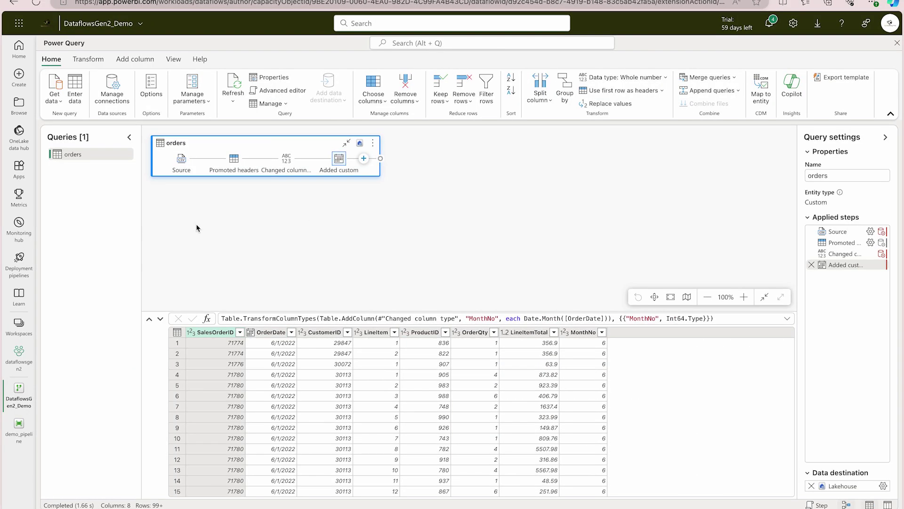
left_click(235, 90)
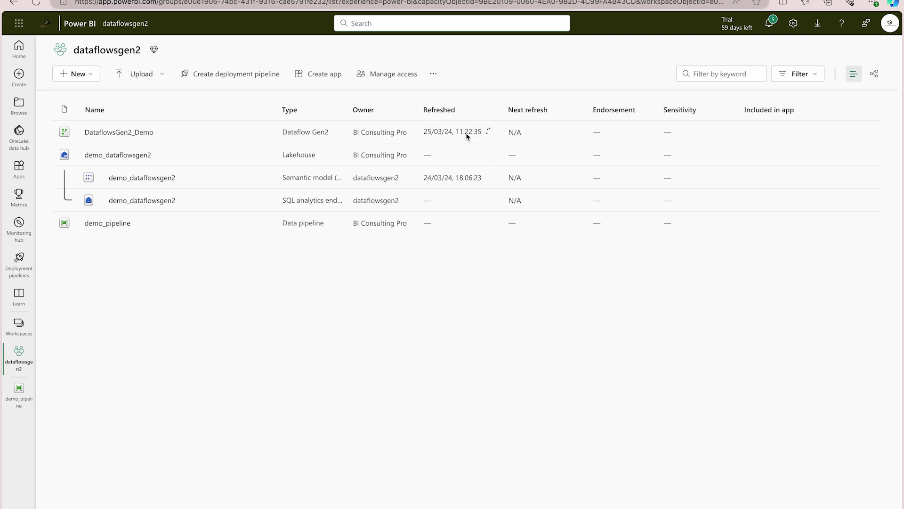
Step: Open demo_pipeline from the dataflowsgen2 workspace list
left_click(105, 242)
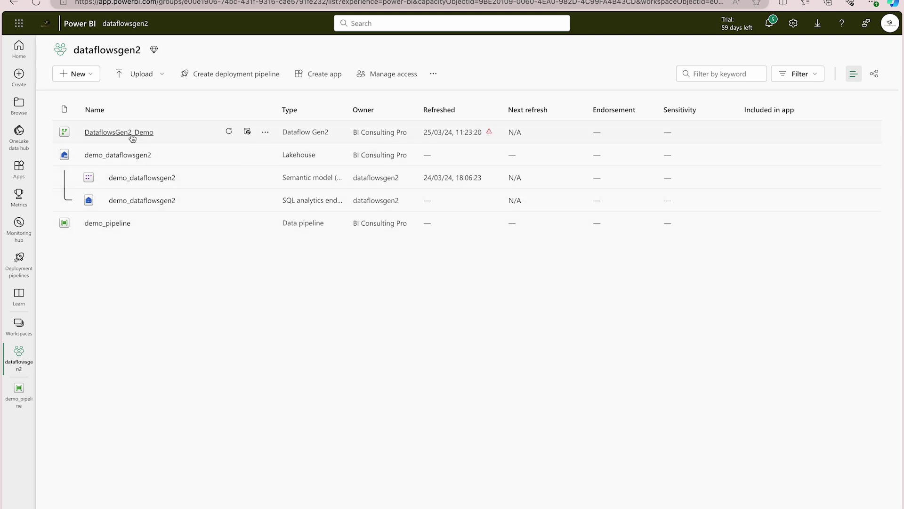
left_click(101, 223)
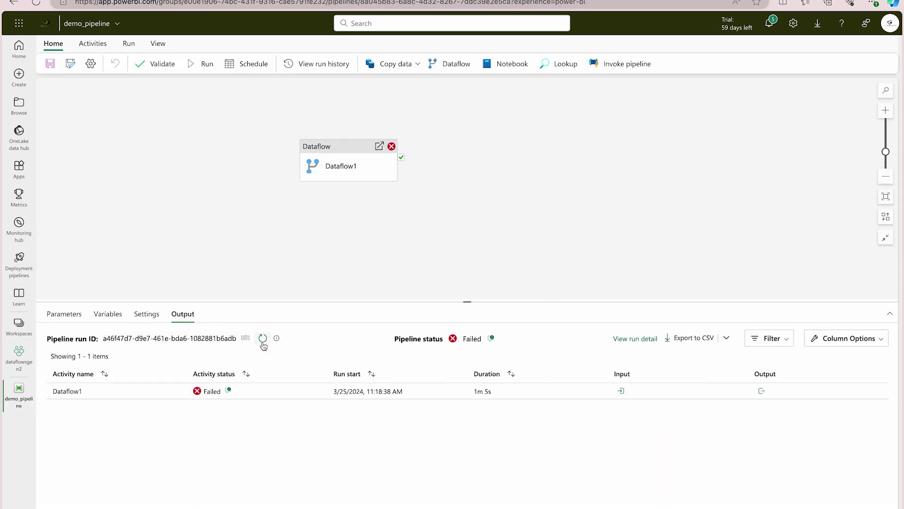
Step: Rerun demo_pipeline, refresh Dataflow1's run status, and bring up the Schedule settings
left_click(200, 65)
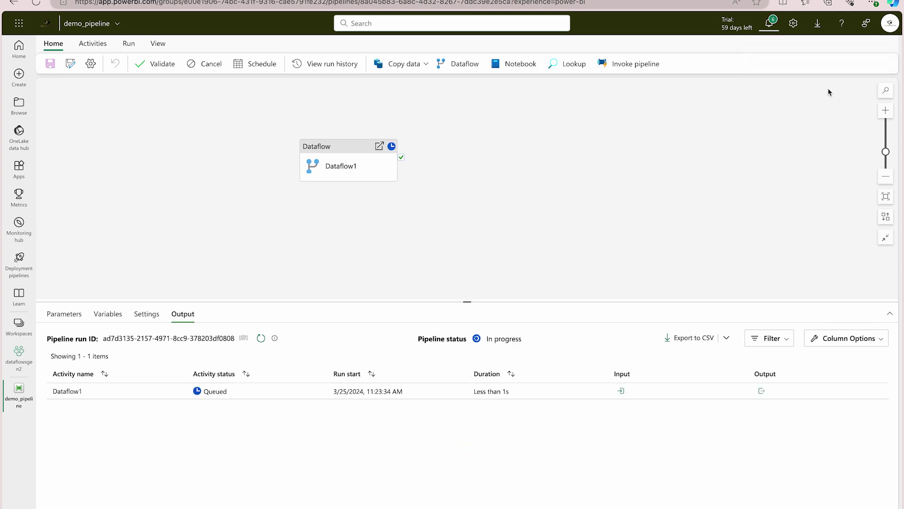
left_click(261, 338)
left_click(261, 338)
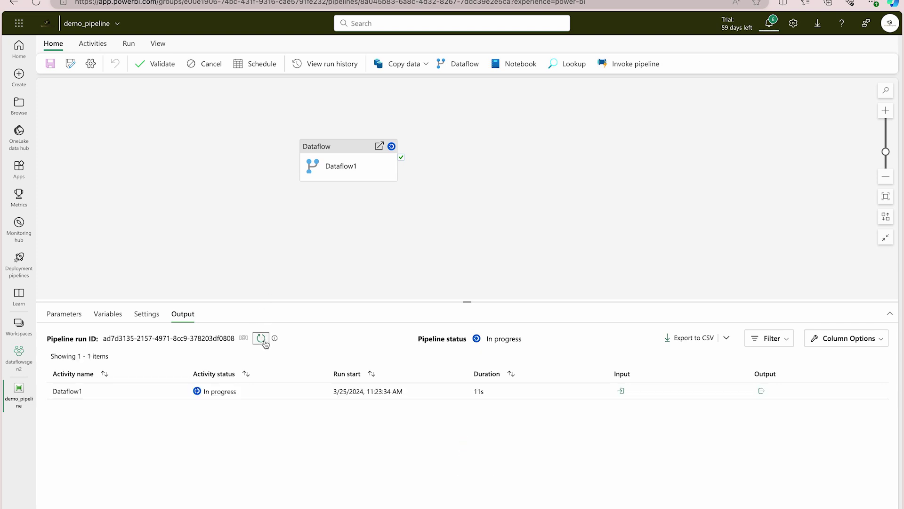
left_click(262, 339)
left_click(262, 339)
left_click(262, 66)
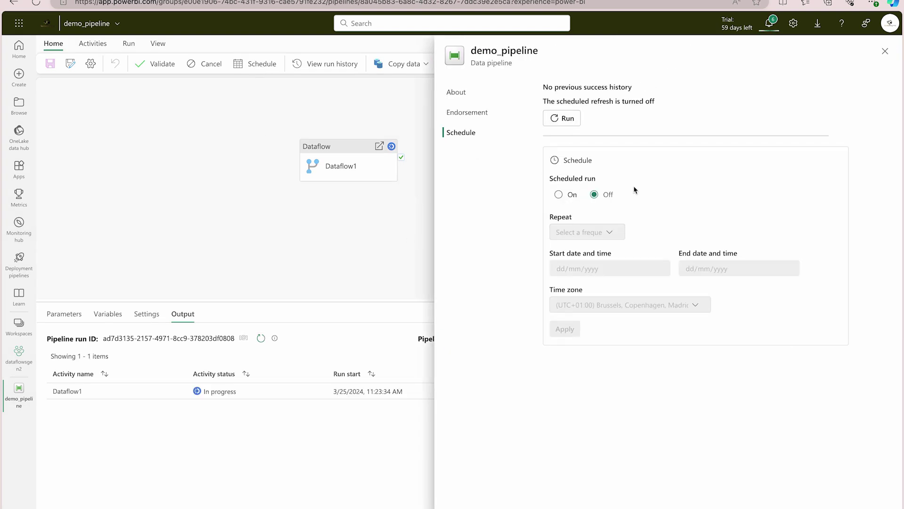
Step: Turn the scheduled run on, repeating daily at 13:26
left_click(559, 195)
left_click(572, 232)
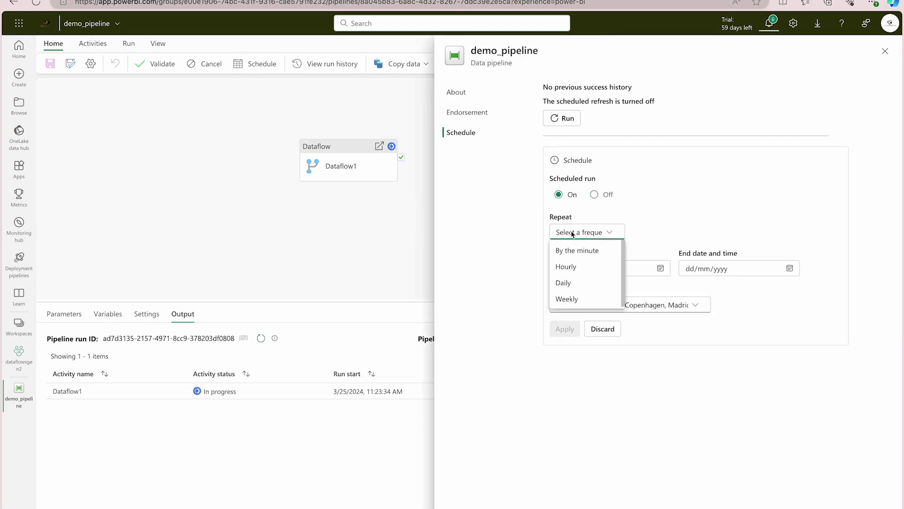
left_click(577, 283)
left_click(601, 271)
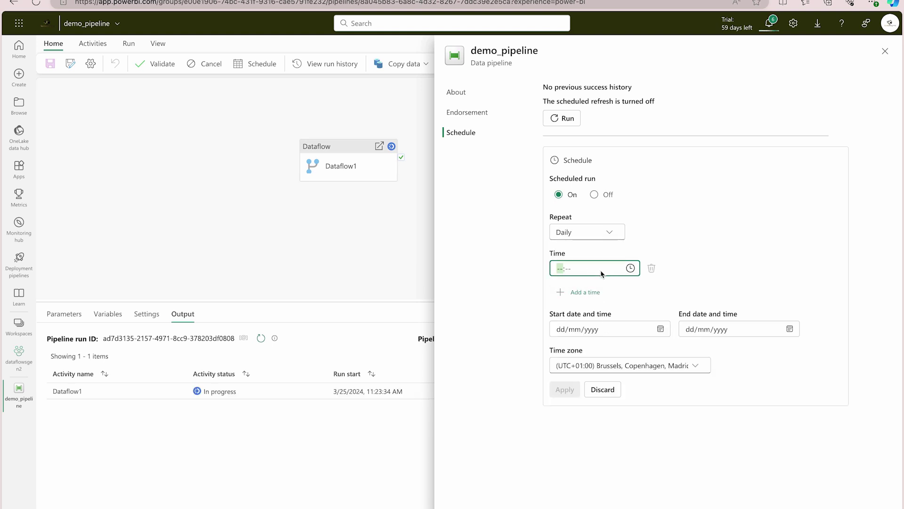
left_click(630, 268)
left_click(564, 325)
left_click(593, 325)
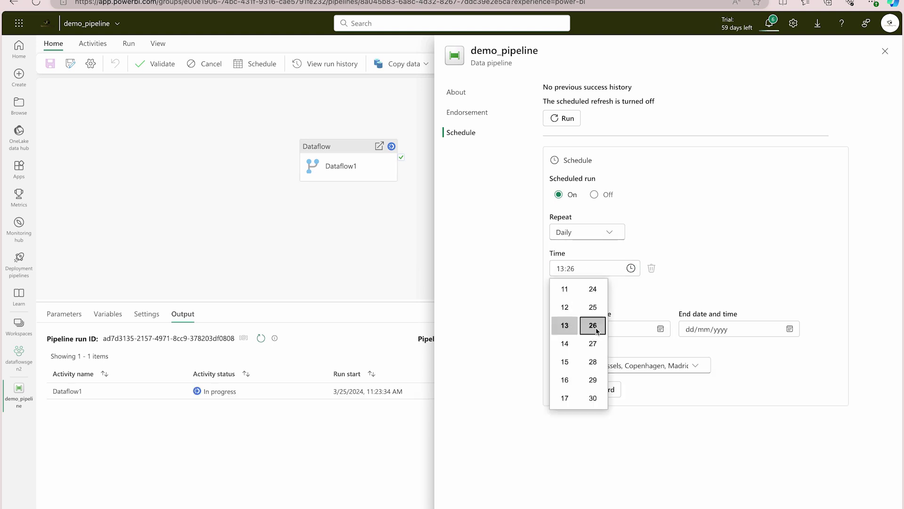
left_click(678, 287)
Step: Set the schedule to run from 26/03/2024 to 31/03/2024 and apply it
left_click(661, 328)
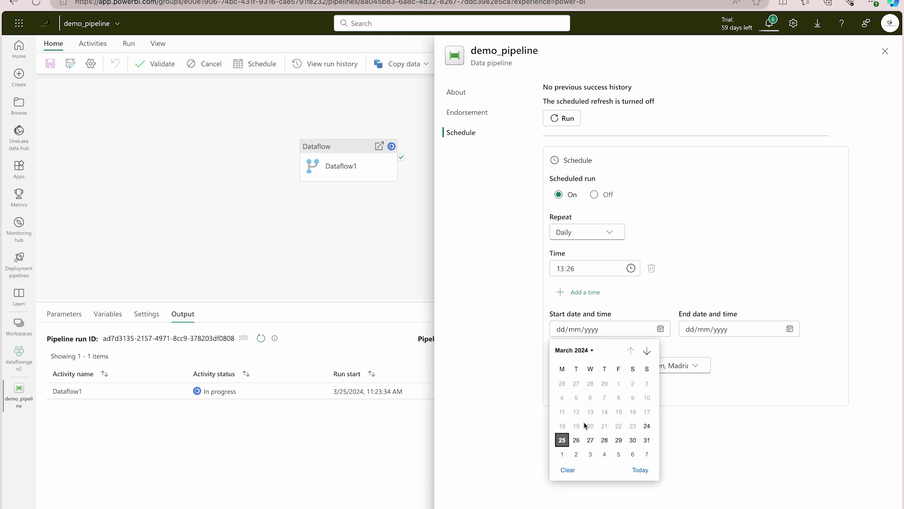
left_click(576, 440)
left_click(790, 329)
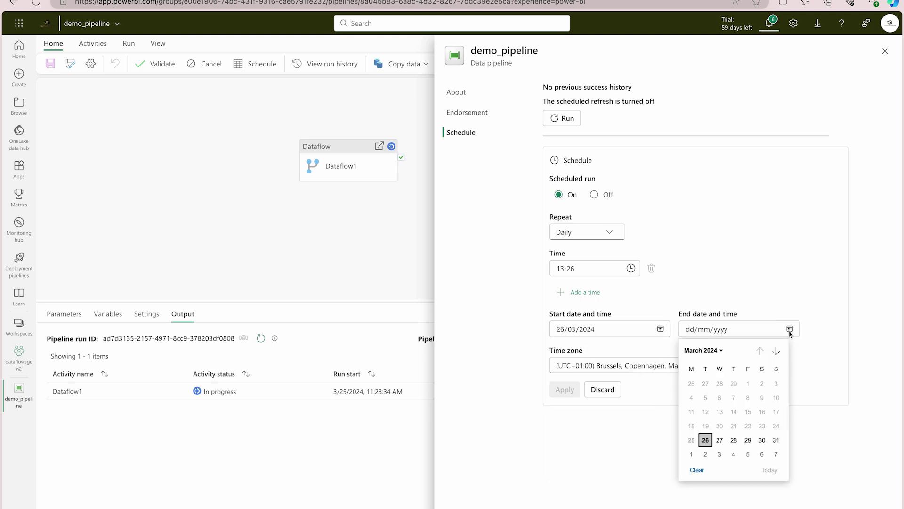
left_click(776, 441)
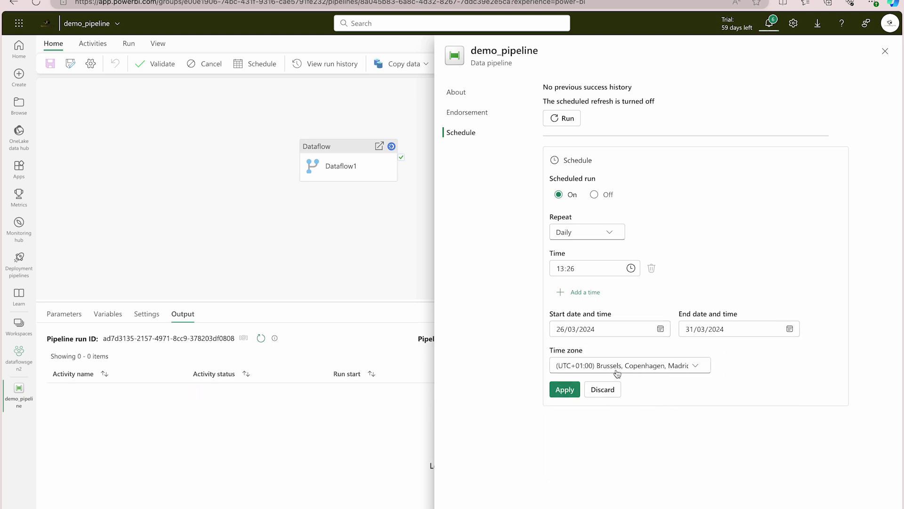
left_click(564, 393)
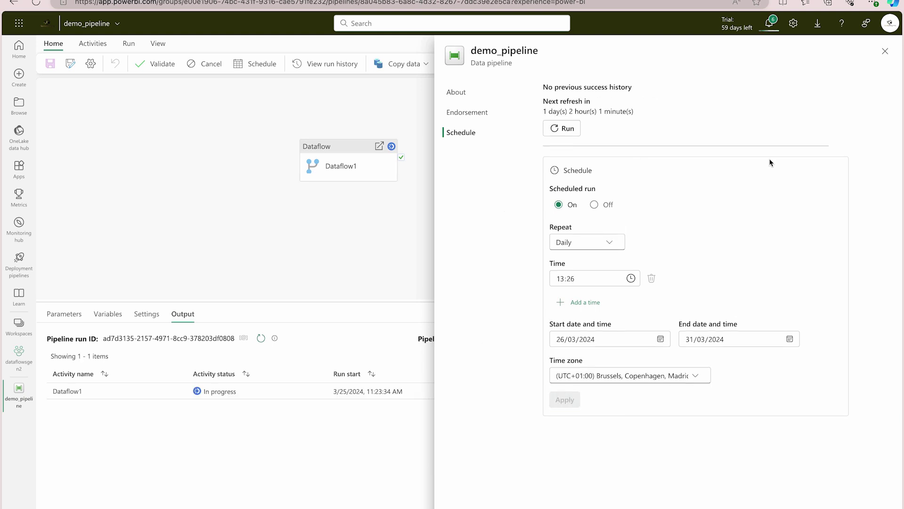
left_click(886, 52)
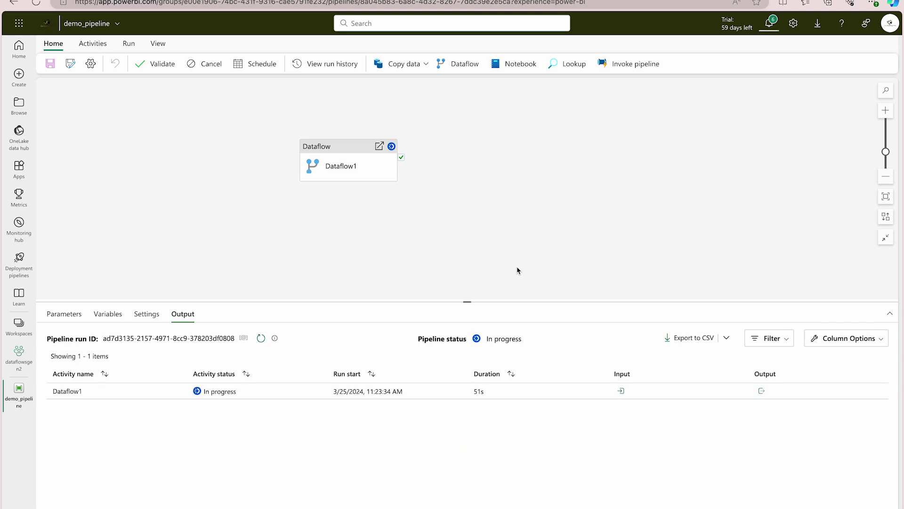
Step: Switch the scheduled run back off and apply
left_click(260, 64)
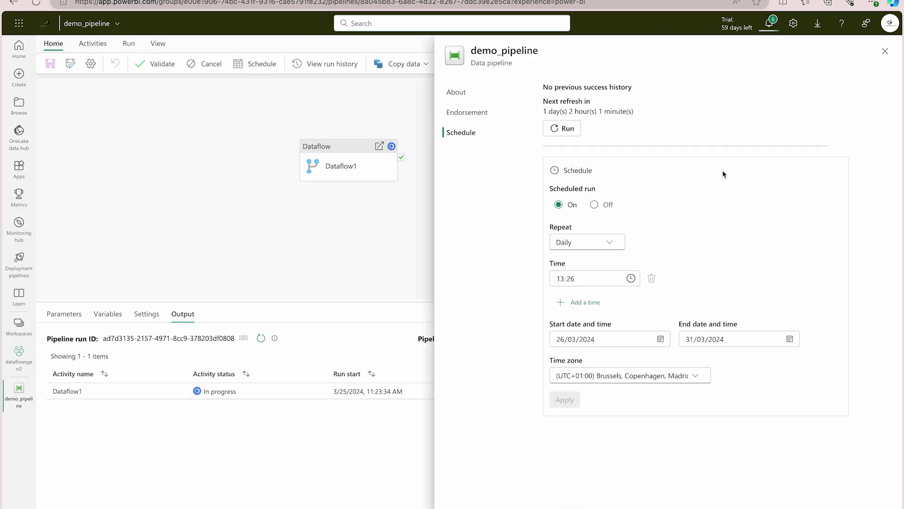
left_click(594, 205)
left_click(568, 399)
Step: Check endorsement, close the run notice and details pane, and review Dataflow1's error 20302
left_click(464, 113)
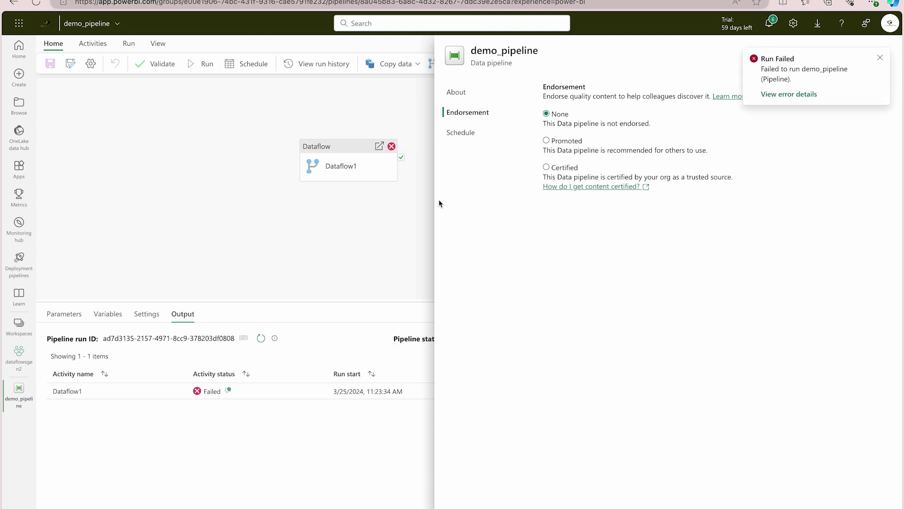
left_click(880, 58)
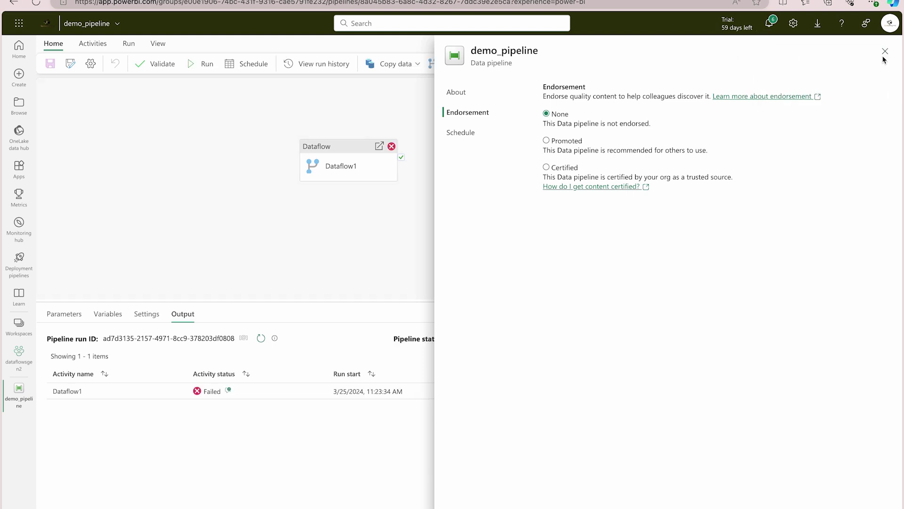
left_click(885, 52)
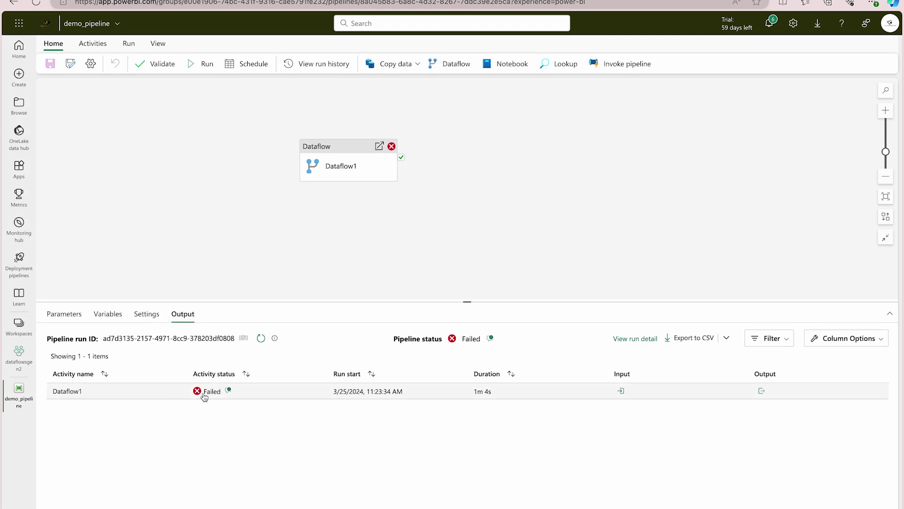
left_click(229, 391)
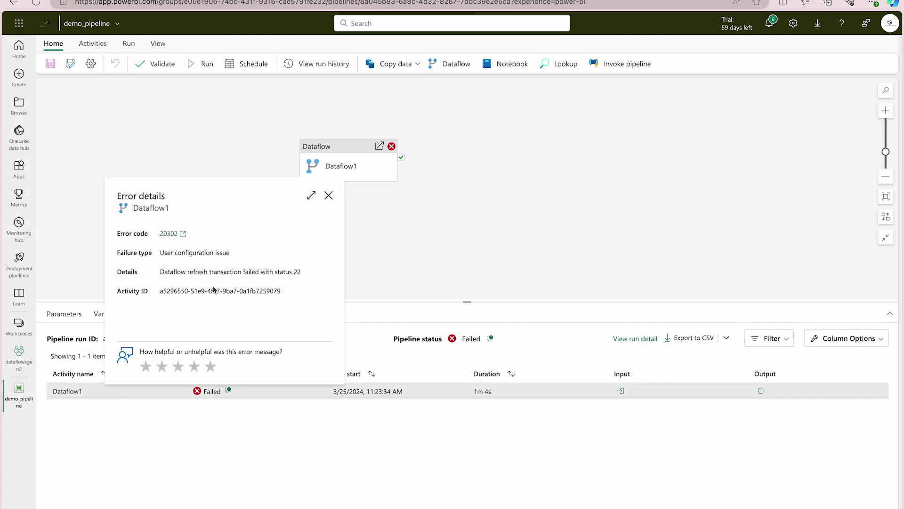
left_click(329, 195)
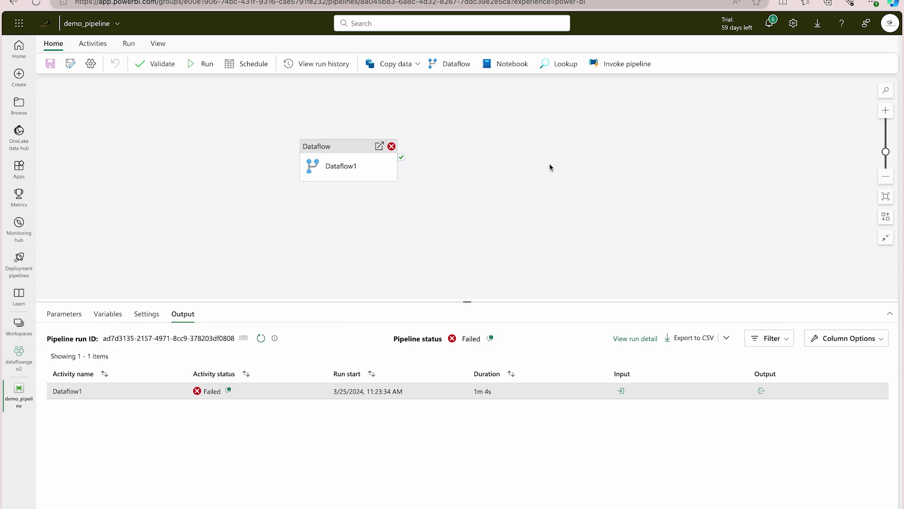
Step: Add an Invoke pipeline activity below Dataflow1, delete it, and return to dataflowsgen2
left_click(627, 70)
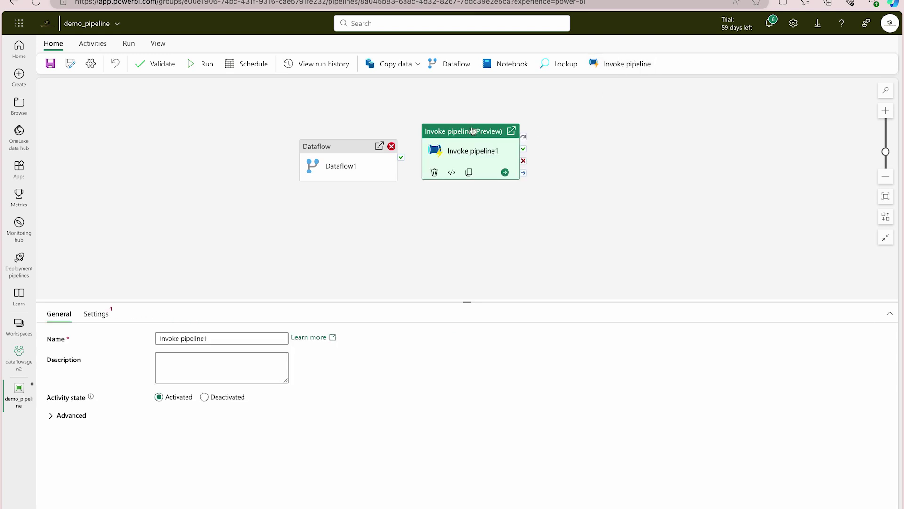
left_click_drag(474, 134, 472, 203)
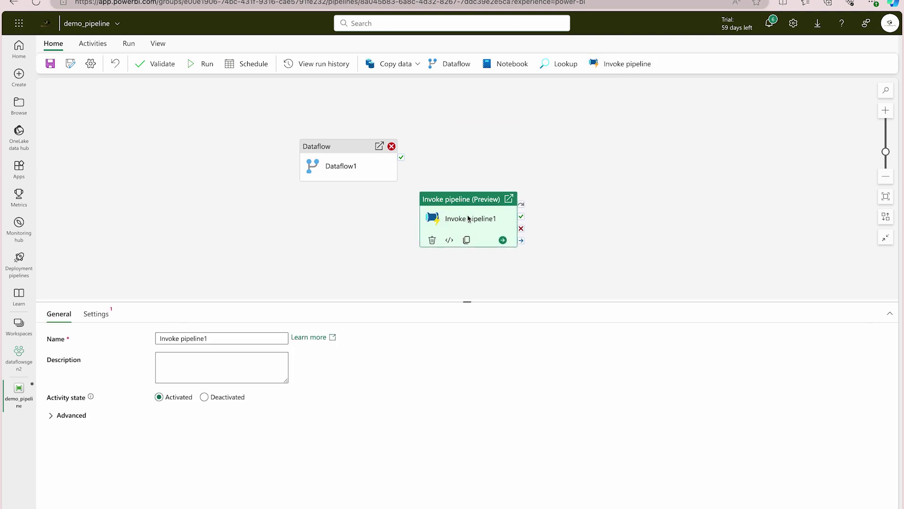
left_click(425, 220)
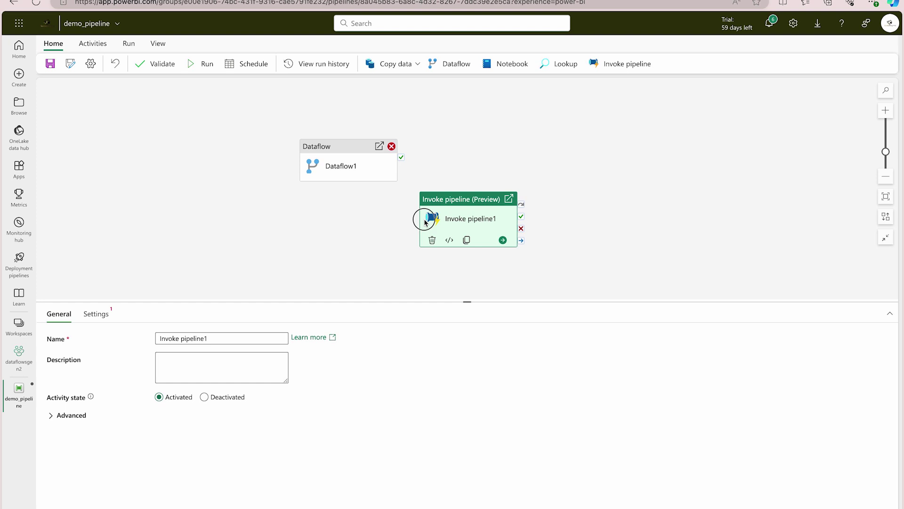
left_click(503, 240)
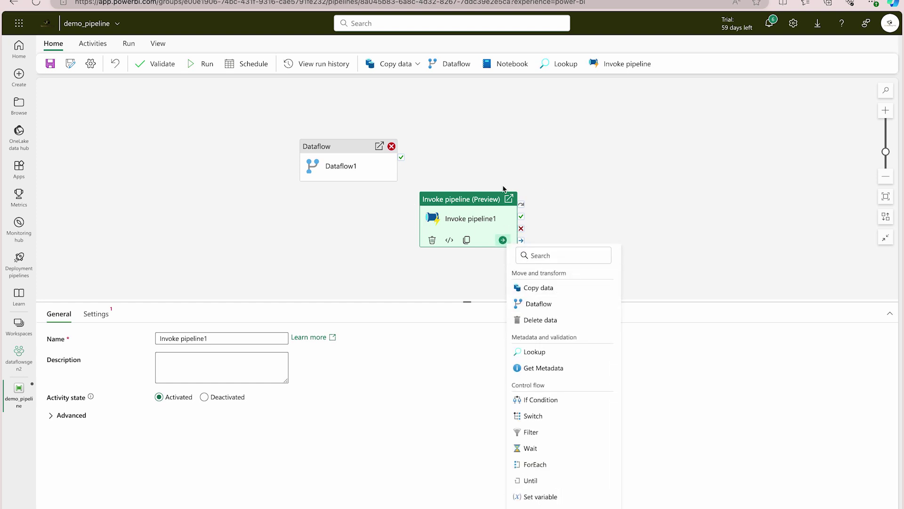
left_click(521, 228)
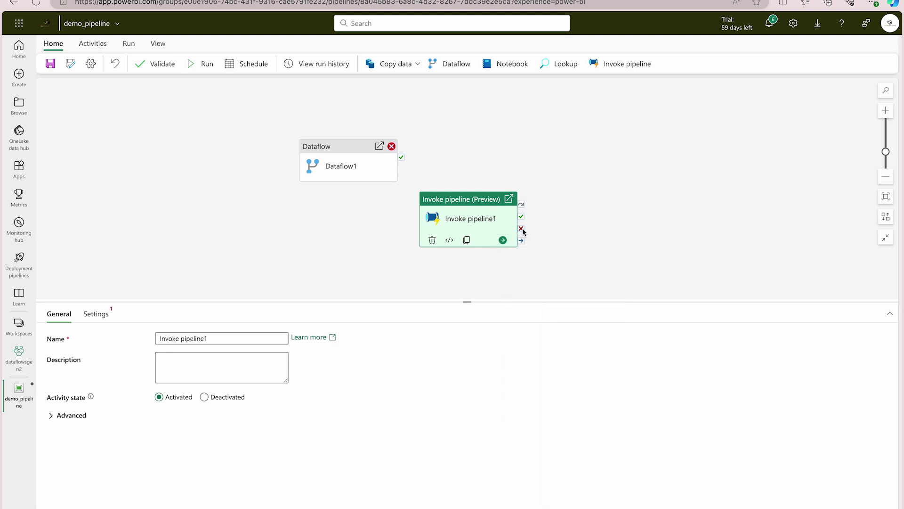
left_click(432, 240)
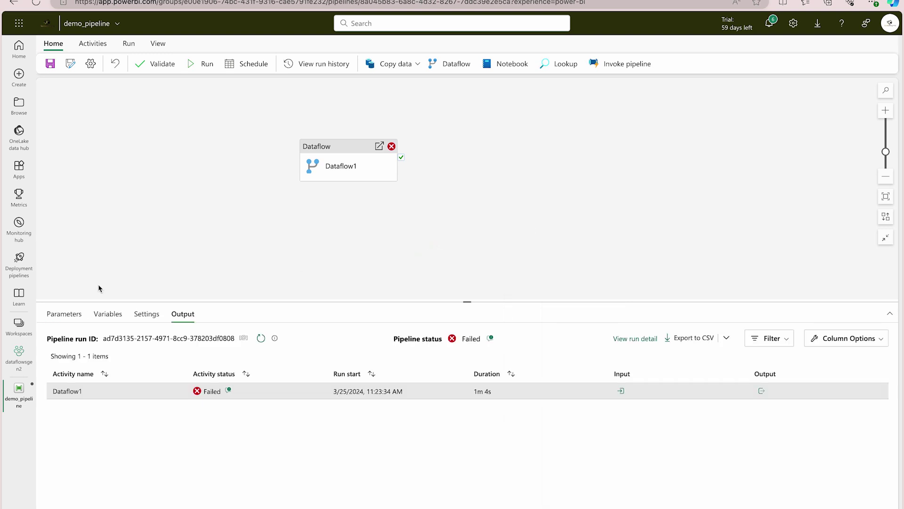
left_click(19, 358)
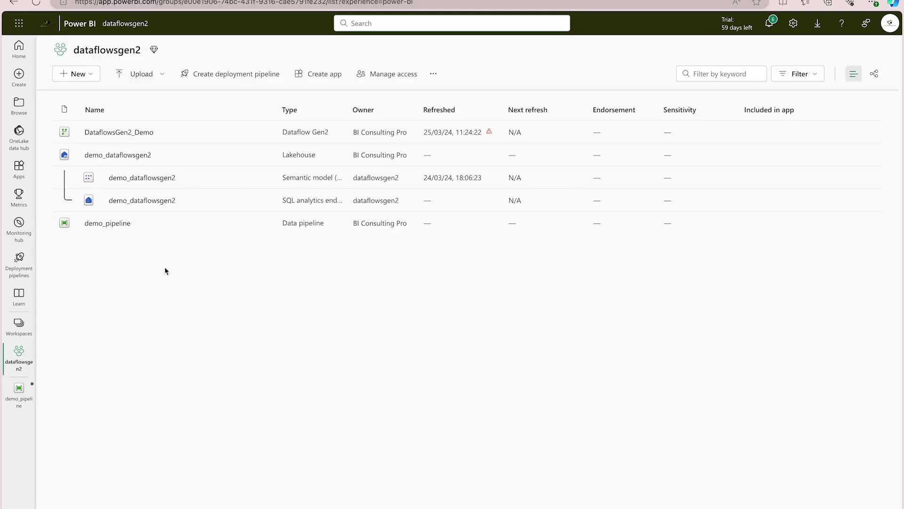